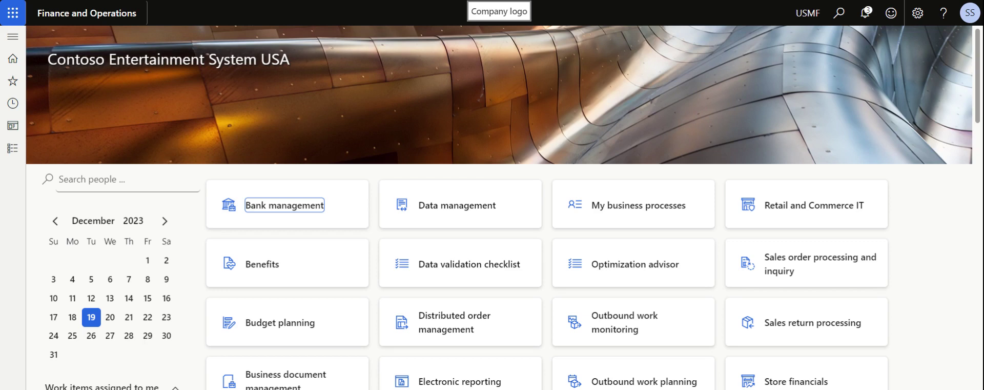
Open the vendor evaluation criterion groups page from the vendor setup of Procurement and sourcing.
{"action": "left_click", "coordinate": [13, 148]}
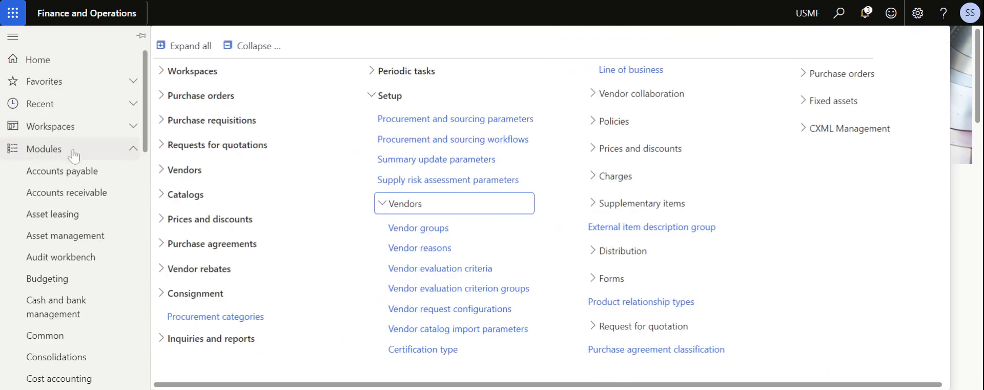
{"action": "scroll", "coordinate": [88, 214], "scroll_direction": "down", "scroll_amount": 10}
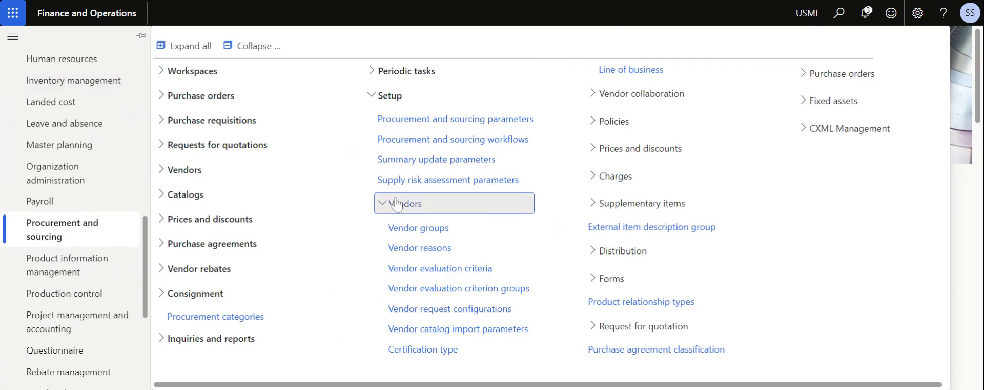
{"action": "left_click", "coordinate": [395, 98]}
{"action": "left_click", "coordinate": [394, 98]}
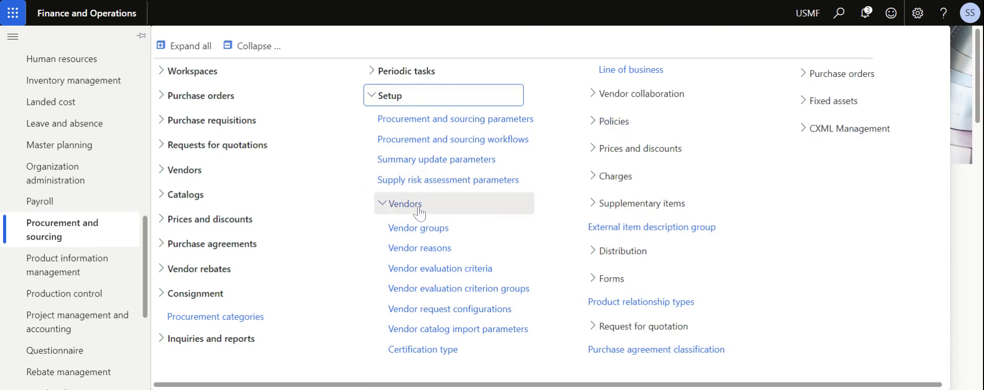
{"action": "left_click", "coordinate": [484, 294]}
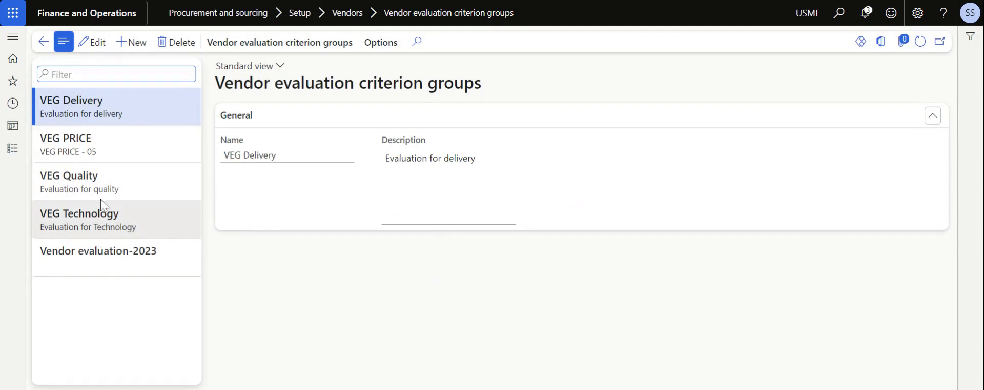
Create and save a vendor evaluation criterion group with VEG Service as both its name and description.
{"action": "left_click", "coordinate": [133, 42]}
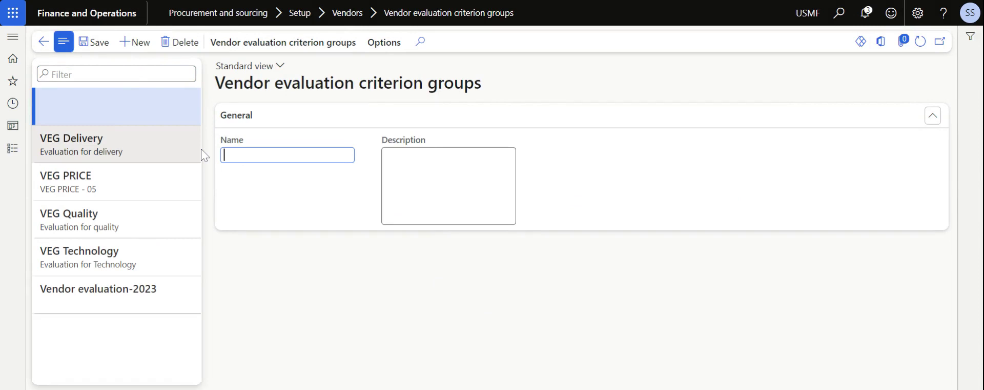
{"action": "type", "text": "VEG Service"}
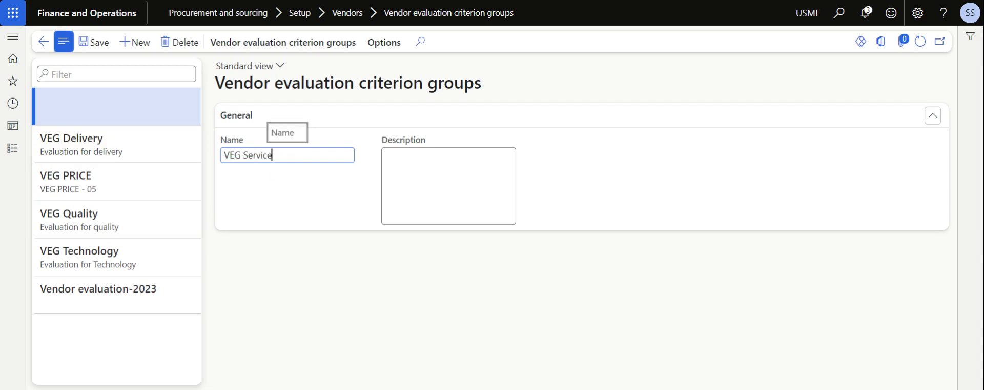
{"action": "left_click_drag", "start_coordinate": [272, 154], "coordinate": [221, 160]}
{"action": "key", "text": "ctrl+c"}
{"action": "left_click", "coordinate": [388, 177]}
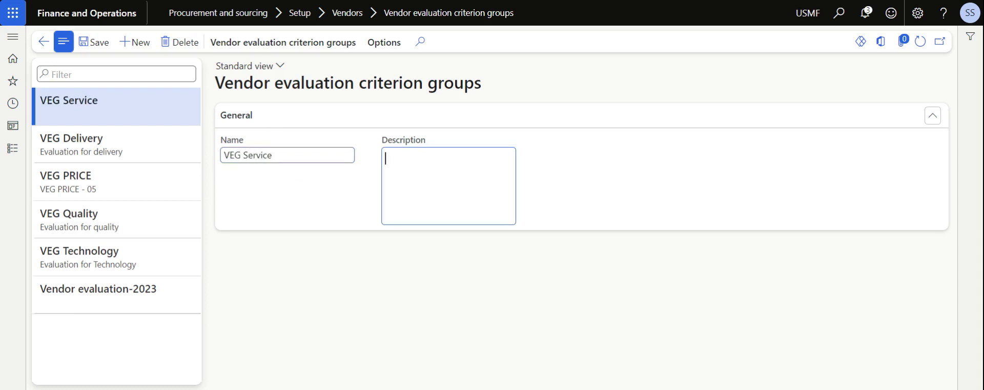
{"action": "key", "text": "ctrl+v"}
{"action": "left_click", "coordinate": [328, 199]}
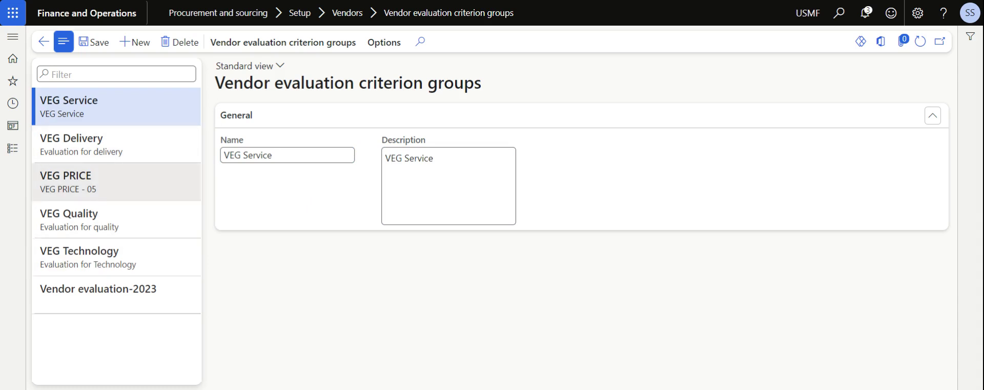
{"action": "left_click", "coordinate": [95, 47]}
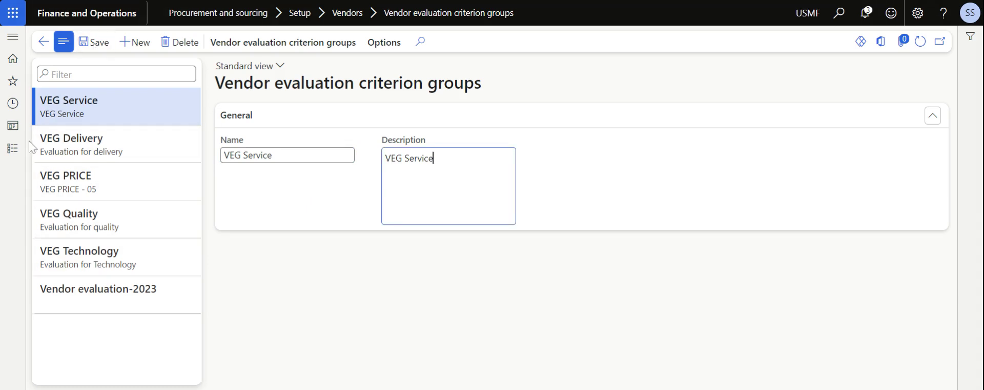
Open the vendor evaluation criteria page and add a new criterion named Turn around time.
{"action": "left_click", "coordinate": [10, 154]}
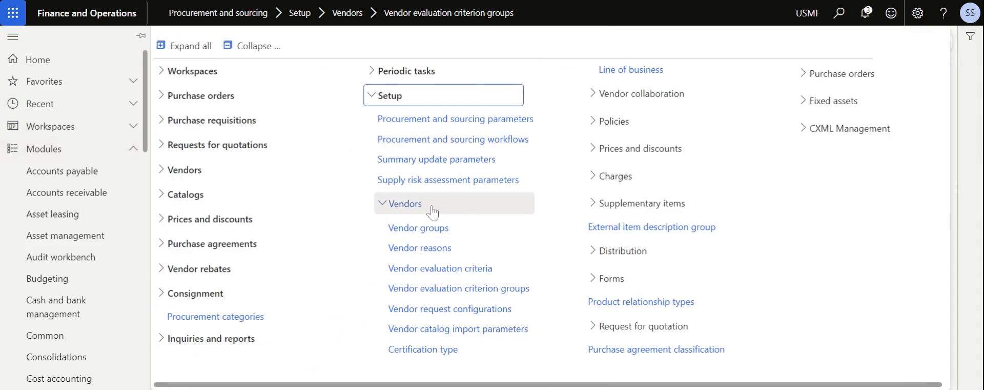
{"action": "left_click", "coordinate": [441, 273]}
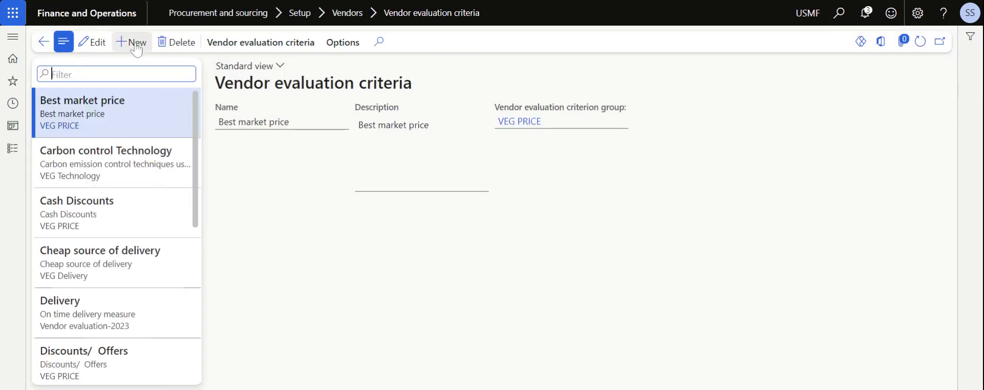
{"action": "left_click", "coordinate": [135, 44]}
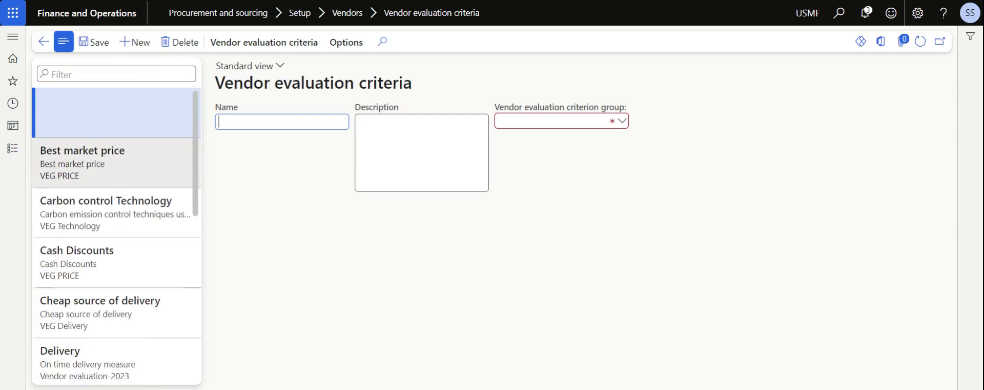
{"action": "left_click", "coordinate": [243, 159]}
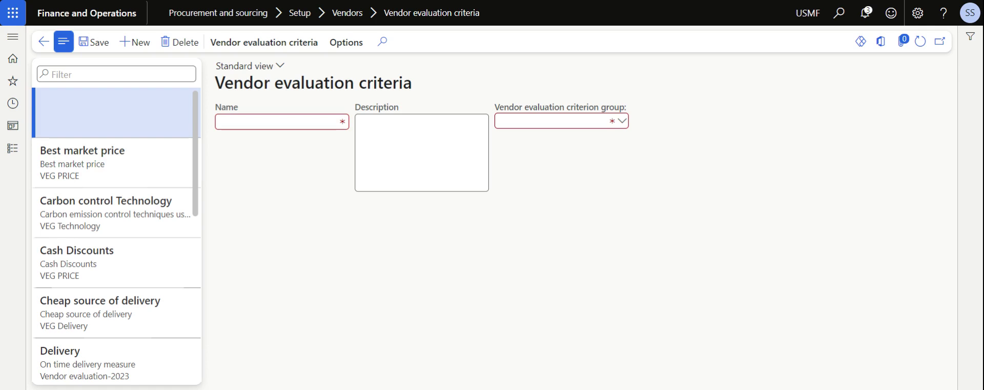
{"action": "left_click", "coordinate": [218, 121]}
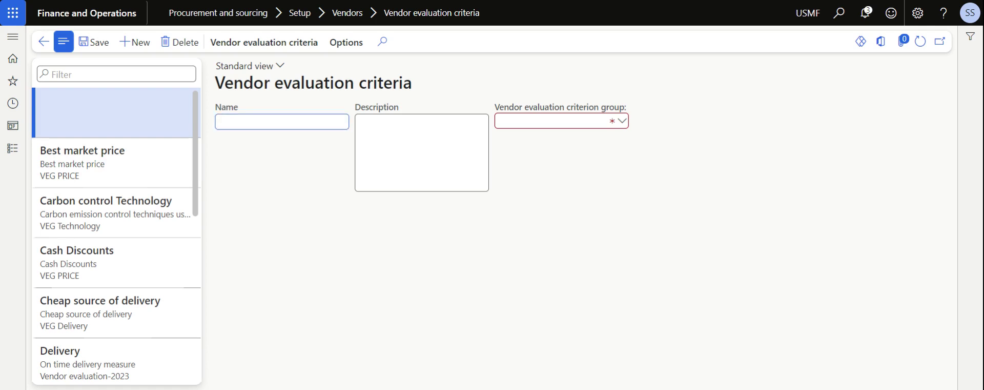
{"action": "type", "text": "Turn around time"}
Copy the criterion's name Turn around time into its description and assign it to the VEG Service criterion group.
{"action": "key", "text": "shift+Left"}
{"action": "key", "text": "shift+Left"}
{"action": "key", "text": "shift+Left"}
{"action": "key", "text": "shift+Left"}
{"action": "key", "text": "shift+Left"}
{"action": "key", "text": "shift+Left"}
{"action": "key", "text": "shift+Left"}
{"action": "key", "text": "shift+Left"}
{"action": "key", "text": "shift+Left"}
{"action": "key", "text": "shift+Left"}
{"action": "key", "text": "shift+Left"}
{"action": "key", "text": "shift+Left"}
{"action": "key", "text": "shift+Left"}
{"action": "key", "text": "shift+Left"}
{"action": "key", "text": "shift+Left"}
{"action": "key", "text": "shift+Left"}
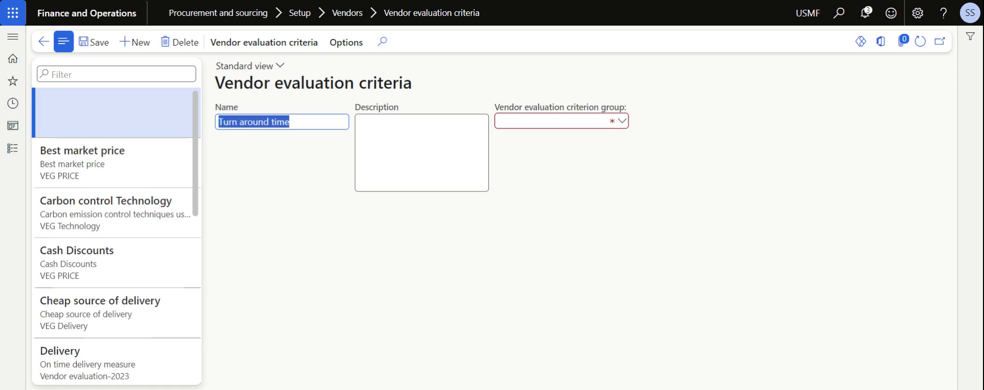
{"action": "key", "text": "ctrl+c"}
{"action": "key", "text": "Tab"}
{"action": "key", "text": "ctrl+v"}
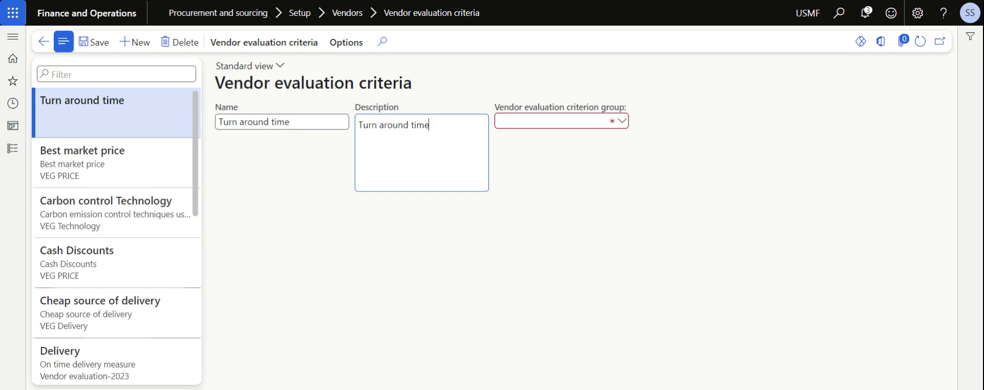
{"action": "left_click", "coordinate": [622, 121]}
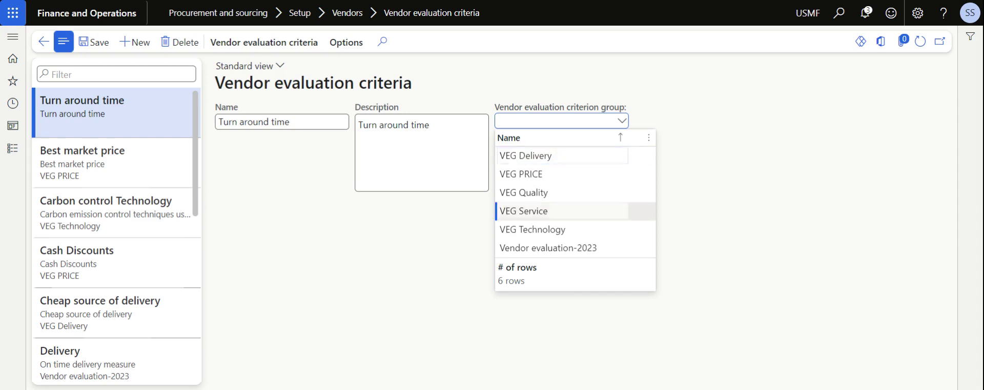
{"action": "left_click", "coordinate": [635, 211]}
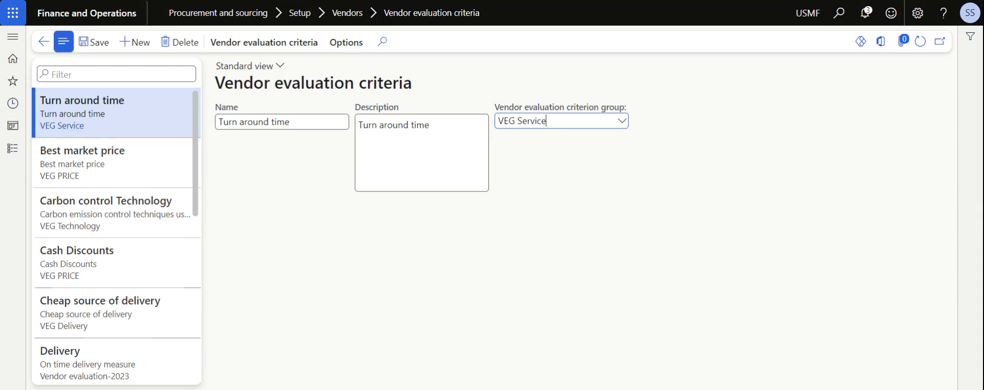
Add a criterion with Customer Support as name and description, assigned to the VEG Service criterion group.
{"action": "left_click", "coordinate": [134, 42]}
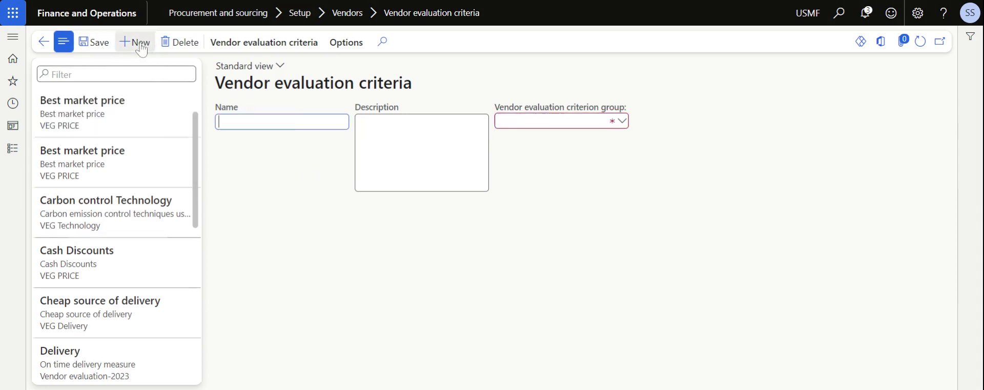
{"action": "left_click", "coordinate": [228, 120]}
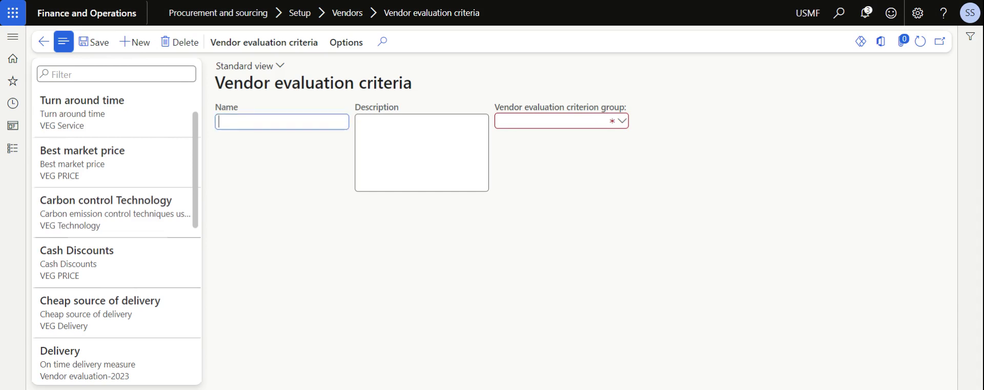
{"action": "type", "text": "Customer Support"}
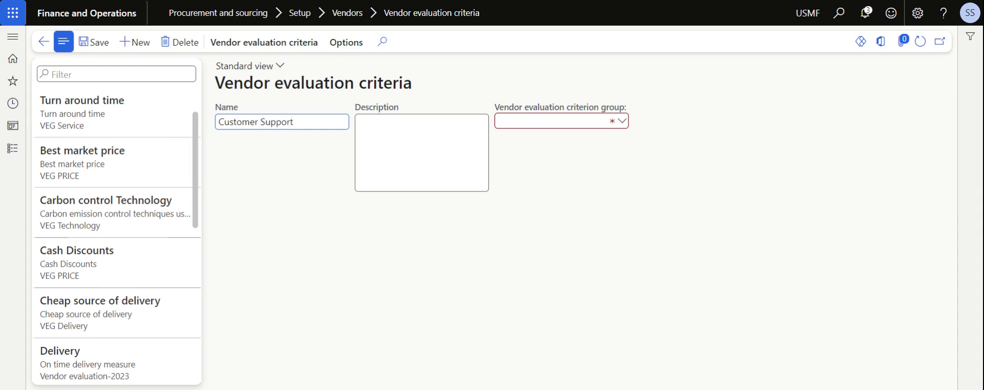
{"action": "left_click_drag", "start_coordinate": [294, 122], "coordinate": [217, 122]}
{"action": "key", "text": "ctrl+c"}
{"action": "left_click", "coordinate": [410, 149]}
{"action": "key", "text": "ctrl+v"}
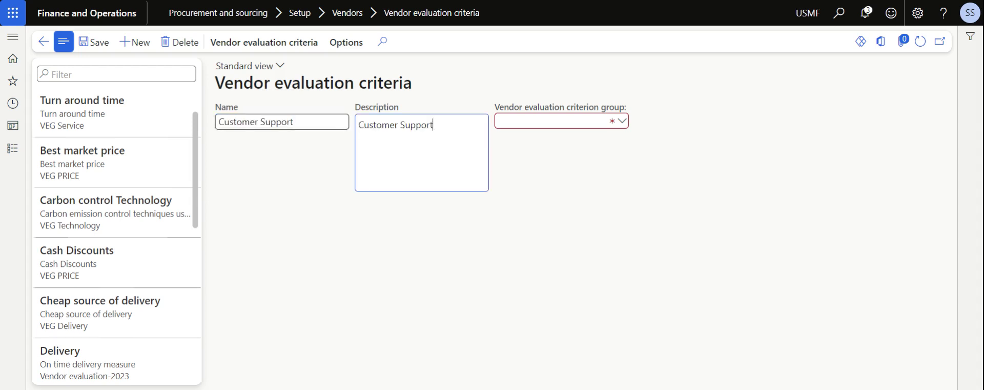
{"action": "left_click", "coordinate": [621, 121]}
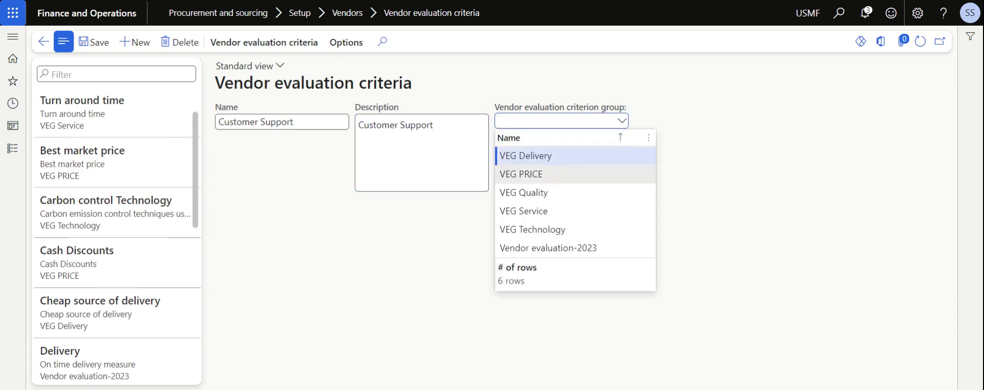
{"action": "left_click", "coordinate": [523, 210]}
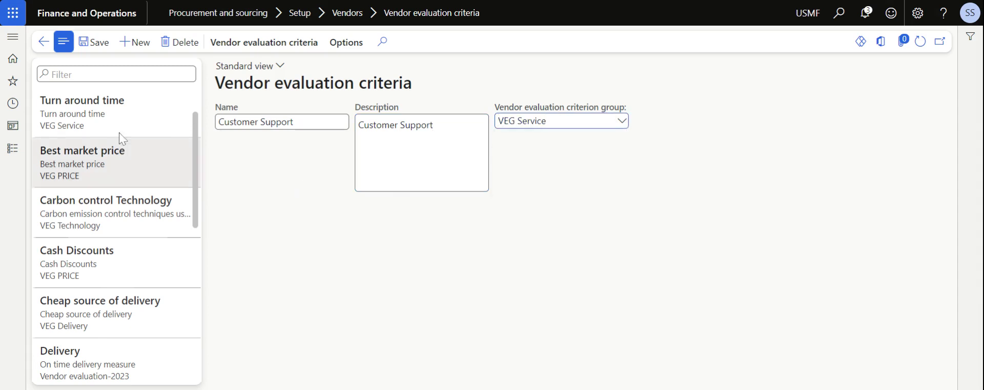
Add another vendor evaluation criterion named Purchase documentation.
{"action": "left_click", "coordinate": [132, 43]}
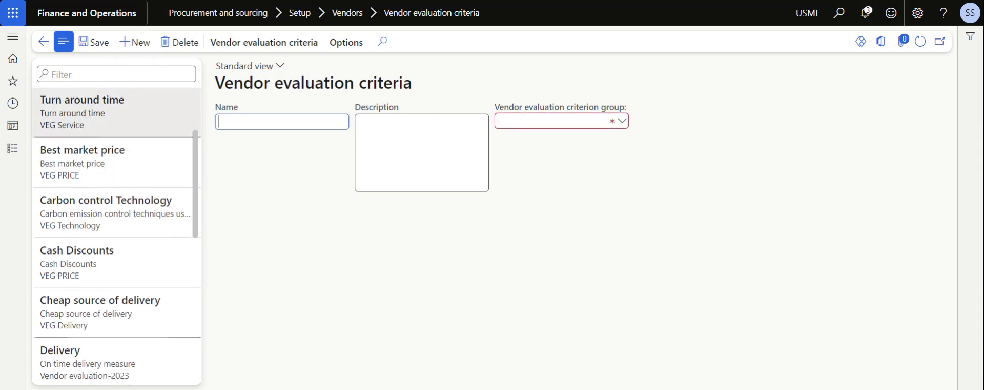
{"action": "type", "text": "Purchase"}
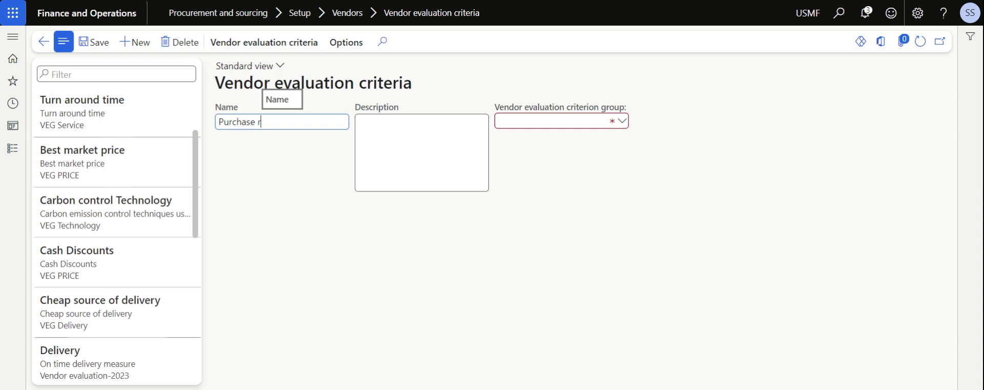
{"action": "type", "text": " documenttation"}
{"action": "key", "text": "BackSpace"}
{"action": "key", "text": "BackSpace"}
{"action": "key", "text": "BackSpace"}
{"action": "key", "text": "BackSpace"}
{"action": "key", "text": "BackSpace"}
{"action": "key", "text": "BackSpace"}
{"action": "type", "text": "ation"}
Copy the name Purchase documentation into the description, assign the criterion to the VEG Service group, and save it.
{"action": "key", "text": "shift+Left"}
{"action": "key", "text": "shift+Left"}
{"action": "key", "text": "shift+Left"}
{"action": "key", "text": "shift+Left"}
{"action": "key", "text": "shift+Left"}
{"action": "key", "text": "shift+Left"}
{"action": "key", "text": "shift+Left"}
{"action": "key", "text": "shift+Left"}
{"action": "key", "text": "shift+Left"}
{"action": "key", "text": "shift+Left"}
{"action": "key", "text": "shift+Left"}
{"action": "key", "text": "shift+Left"}
{"action": "key", "text": "shift+Left"}
{"action": "key", "text": "shift+Left"}
{"action": "key", "text": "shift+Left"}
{"action": "key", "text": "shift+Left"}
{"action": "key", "text": "shift+Left"}
{"action": "key", "text": "shift+Left"}
{"action": "key", "text": "shift+Left"}
{"action": "key", "text": "shift+Left"}
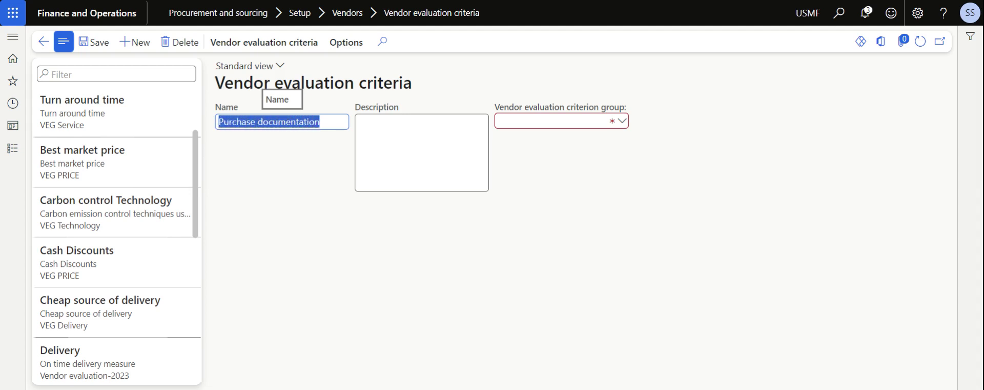
{"action": "key", "text": "ctrl+c"}
{"action": "key", "text": "Tab"}
{"action": "key", "text": "ctrl+v"}
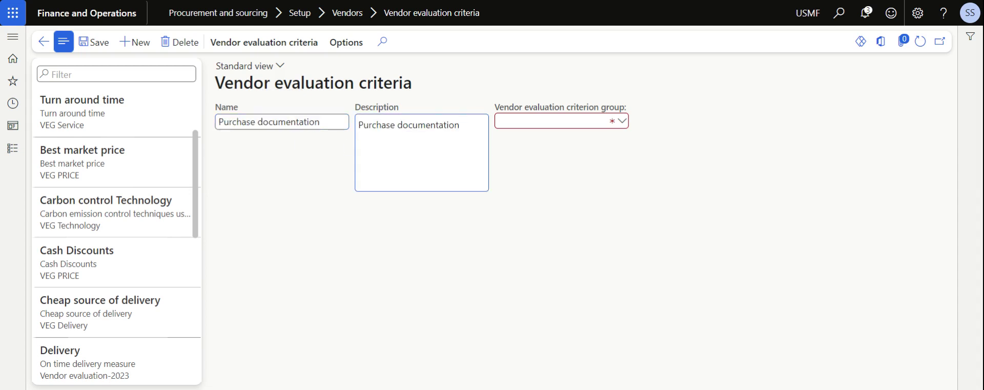
{"action": "left_click", "coordinate": [621, 121]}
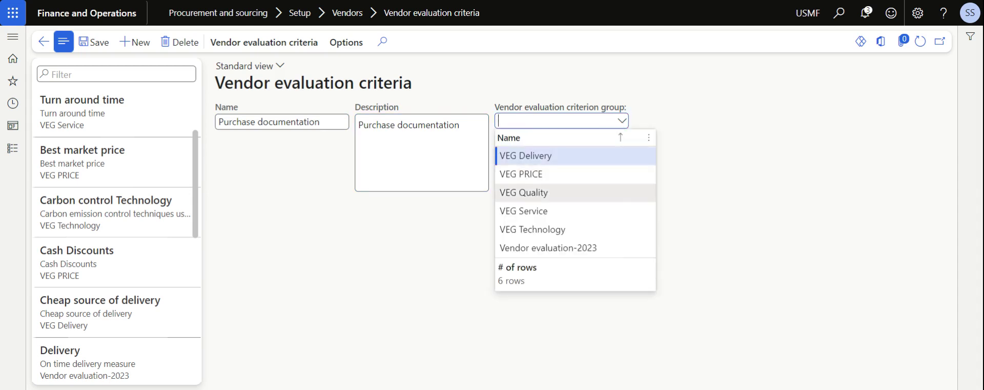
{"action": "left_click", "coordinate": [523, 211]}
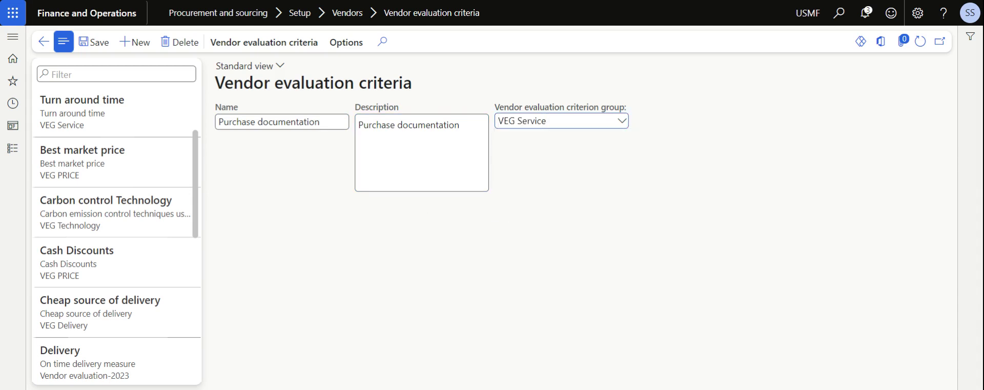
{"action": "left_click_drag", "start_coordinate": [495, 107], "coordinate": [624, 111]}
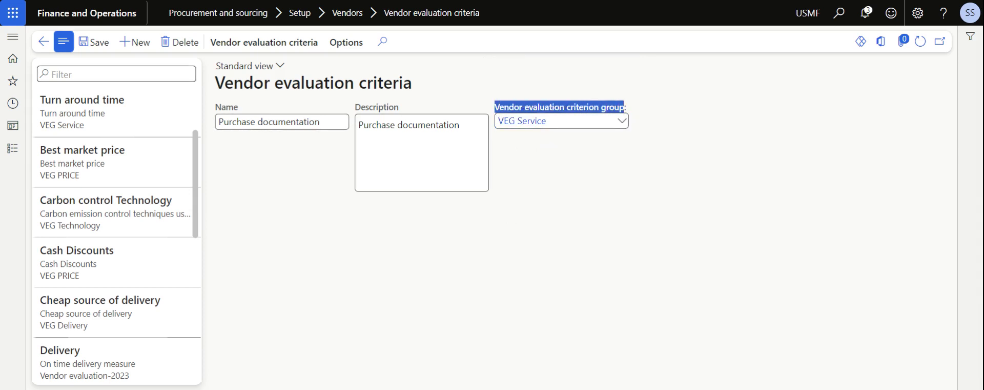
{"action": "left_click", "coordinate": [98, 41]}
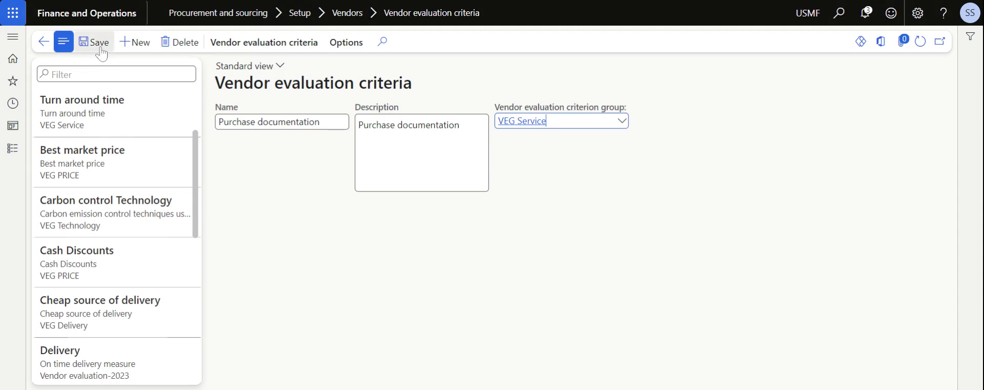
Open the procurement categories of Procurement and sourcing and expand the Brake Disc category.
{"action": "left_click", "coordinate": [19, 153]}
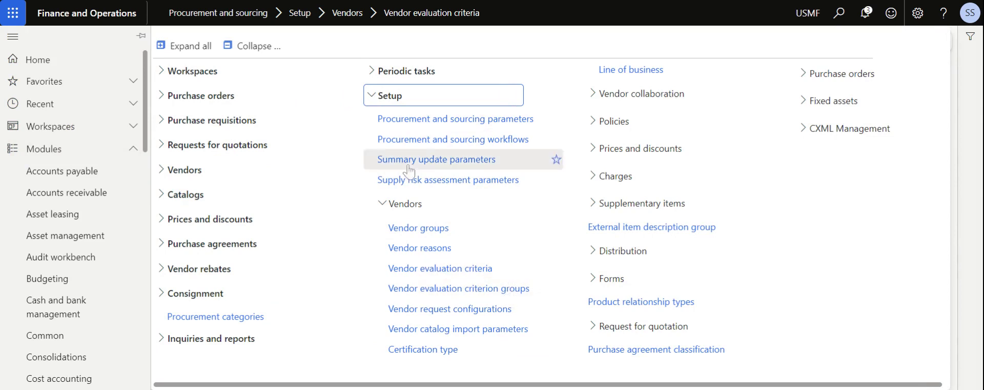
{"action": "left_click", "coordinate": [229, 323]}
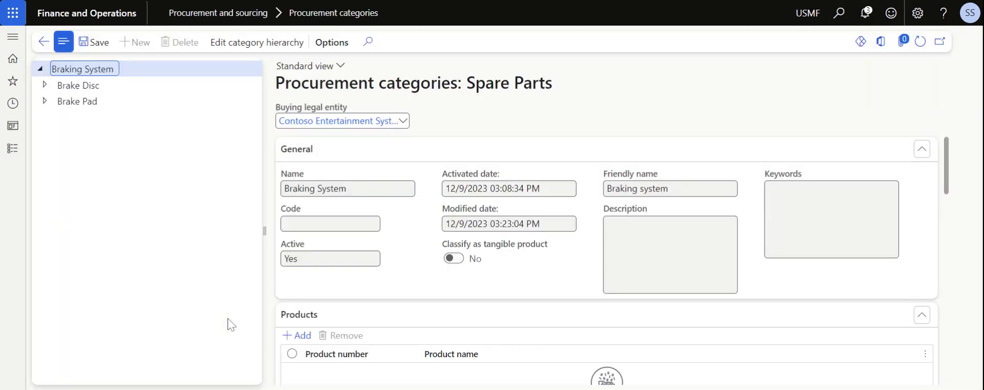
{"action": "left_click", "coordinate": [45, 86]}
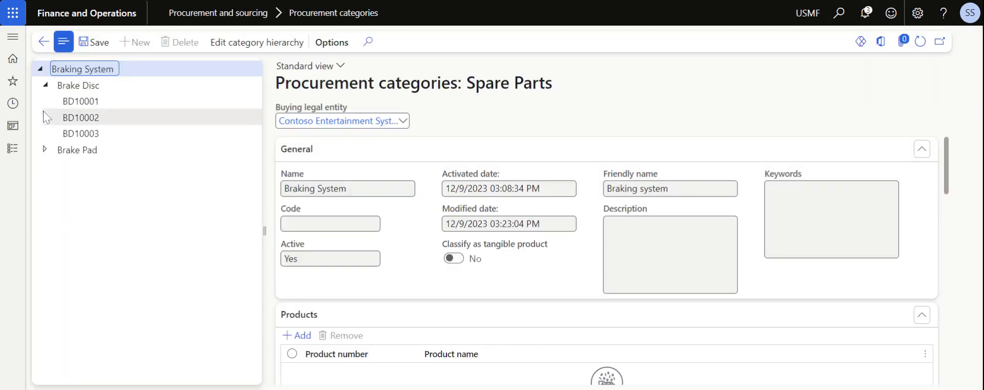
Expand the Brake Pad category, select BP 10003, and review its assigned products.
{"action": "left_click", "coordinate": [43, 149]}
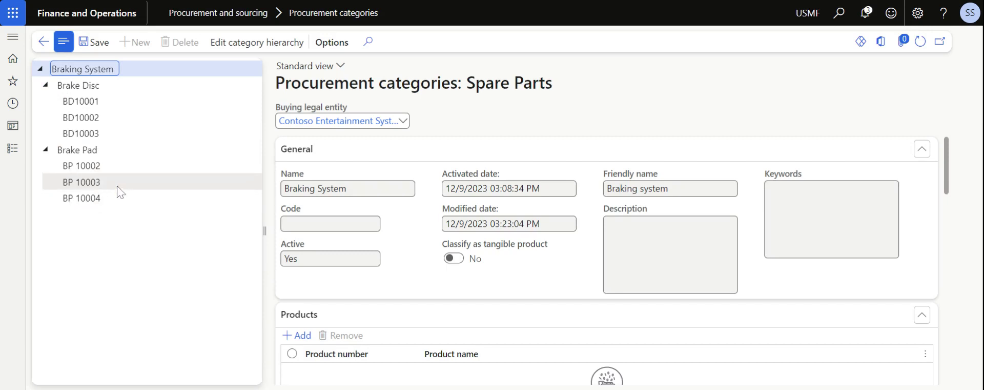
{"action": "left_click", "coordinate": [104, 180]}
{"action": "scroll", "coordinate": [433, 209], "scroll_direction": "down", "scroll_amount": 10}
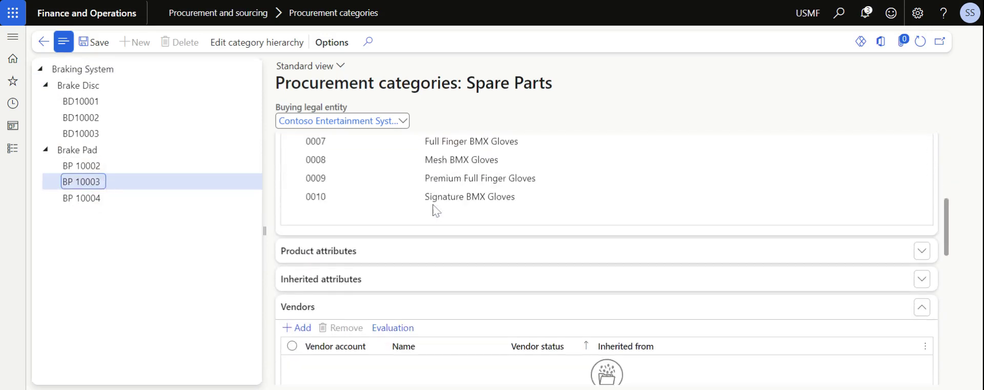
{"action": "scroll", "coordinate": [374, 233], "scroll_direction": "up", "scroll_amount": 5}
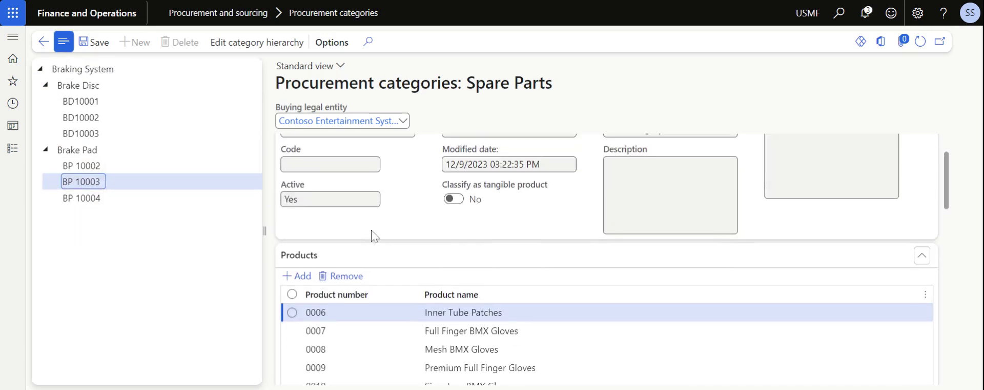
{"action": "scroll", "coordinate": [369, 220], "scroll_direction": "down", "scroll_amount": 2}
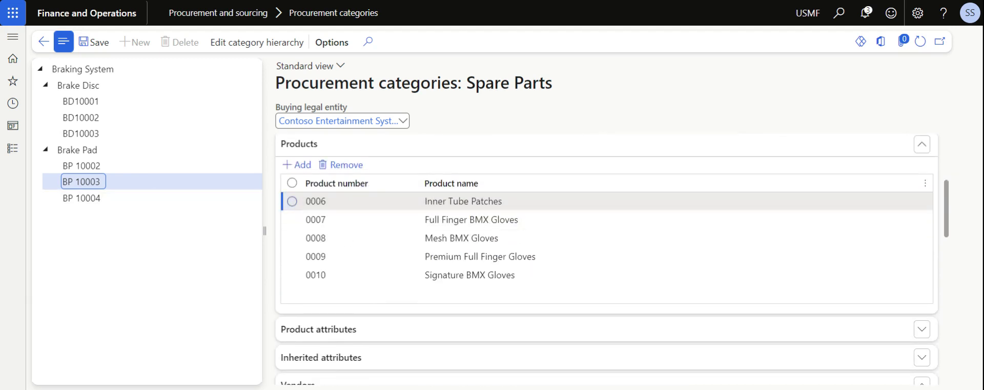
{"action": "left_click", "coordinate": [353, 201]}
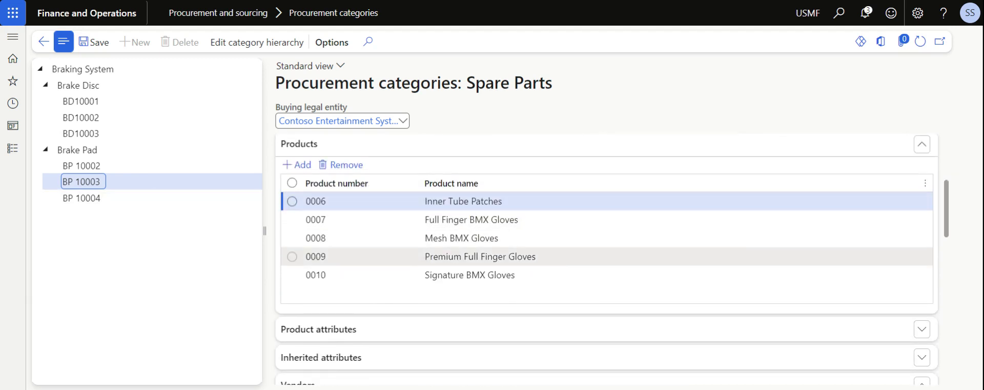
Add the vendors Opal Audio, Skybag B and Compaq to the BP 10003 category.
{"action": "scroll", "coordinate": [306, 241], "scroll_direction": "down", "scroll_amount": 2}
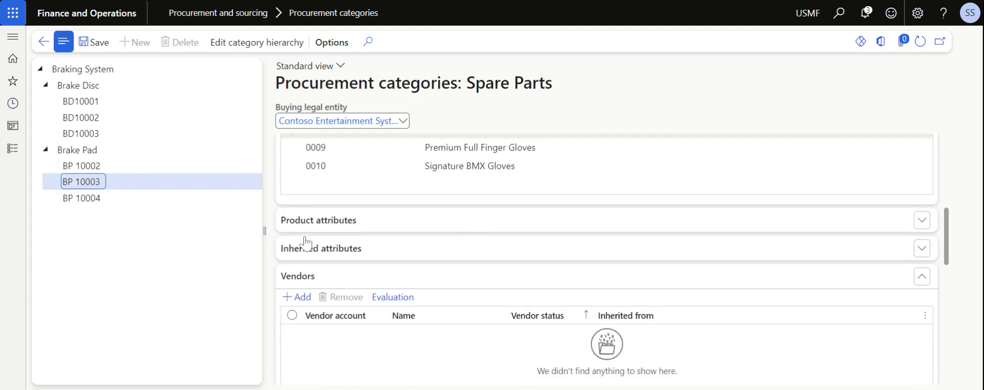
{"action": "scroll", "coordinate": [306, 241], "scroll_direction": "down", "scroll_amount": 2}
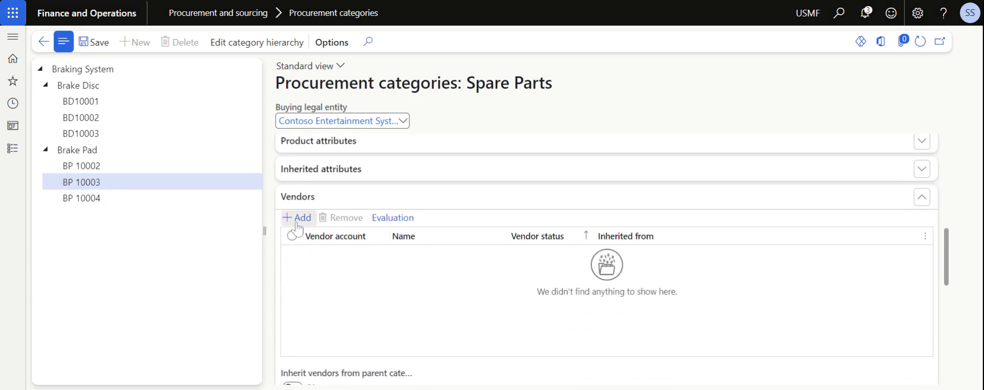
{"action": "left_click", "coordinate": [296, 217]}
{"action": "scroll", "coordinate": [769, 147], "scroll_direction": "down", "scroll_amount": 1}
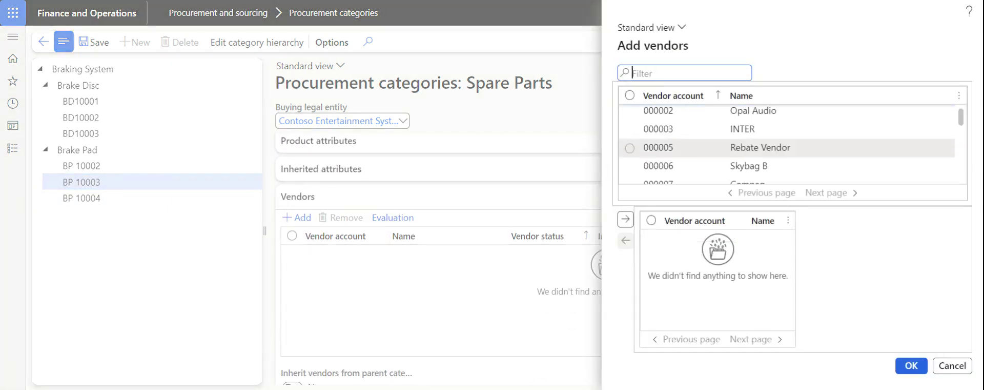
{"action": "left_click", "coordinate": [630, 111]}
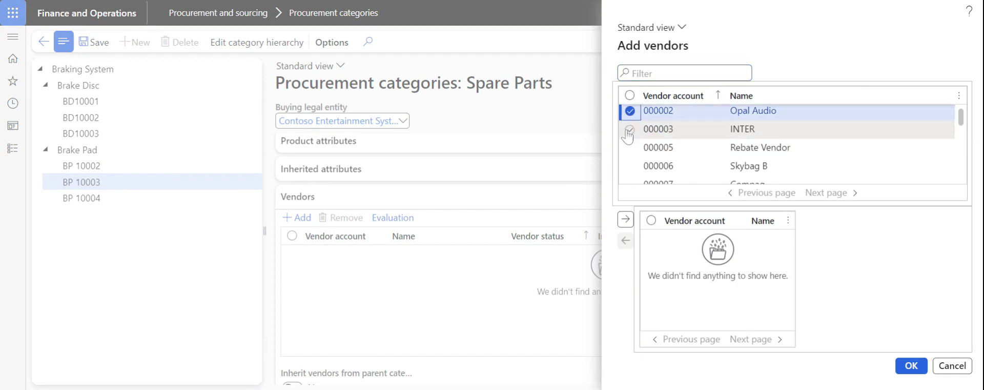
{"action": "left_click", "coordinate": [629, 130]}
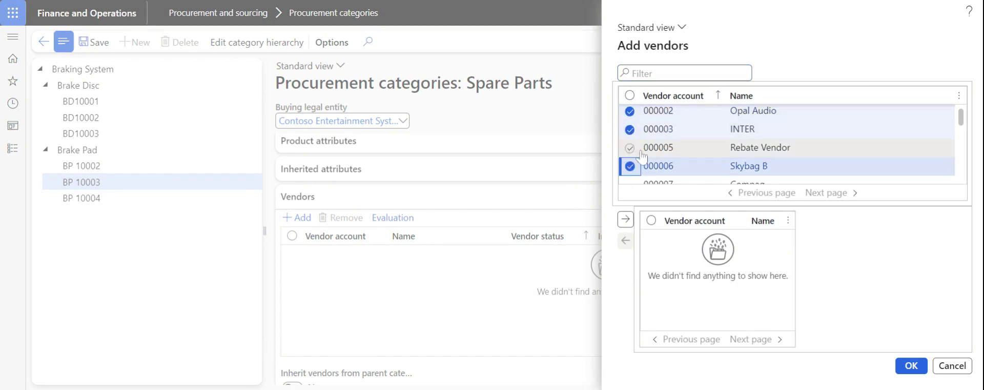
{"action": "left_click", "coordinate": [630, 129]}
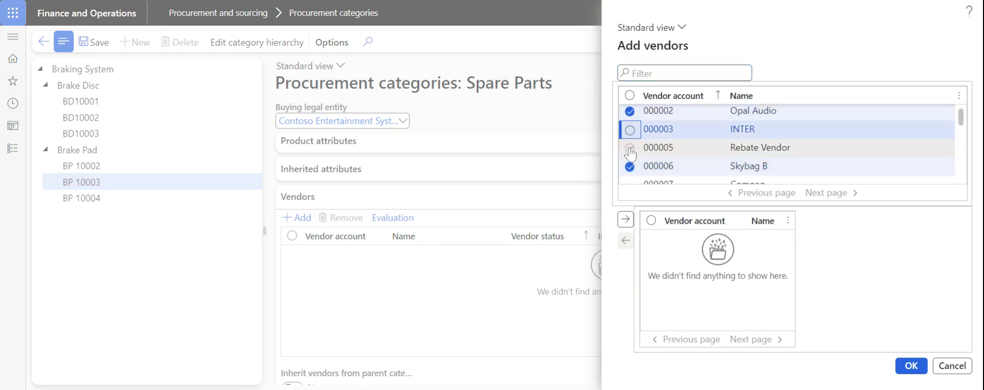
{"action": "scroll", "coordinate": [630, 152], "scroll_direction": "down", "scroll_amount": 3}
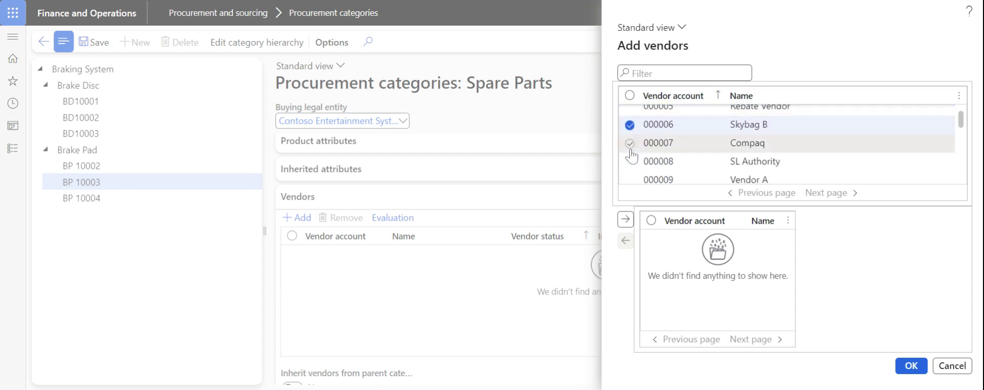
{"action": "left_click", "coordinate": [631, 143]}
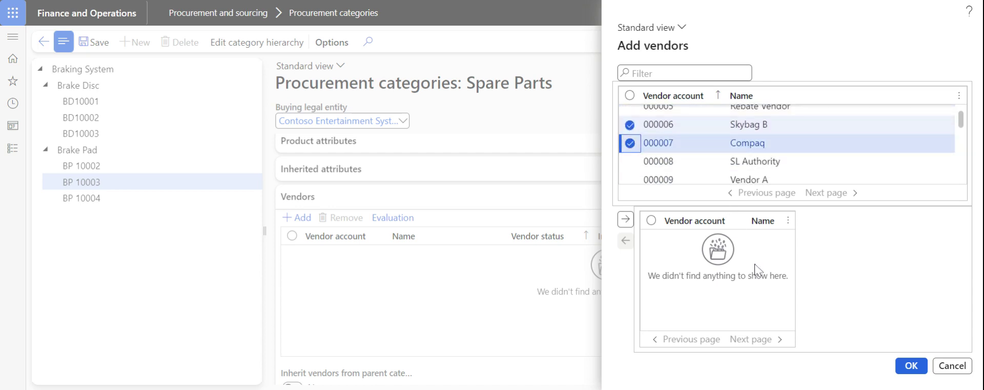
{"action": "left_click", "coordinate": [625, 220]}
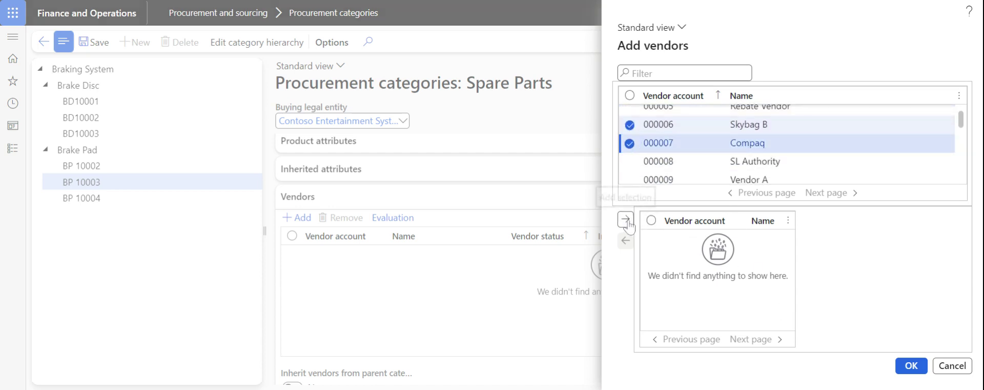
{"action": "left_click", "coordinate": [912, 366]}
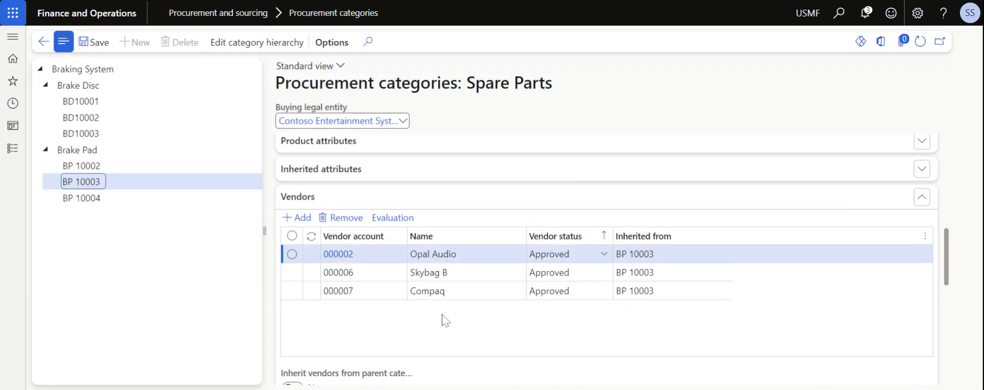
Add the VEG Service vendor evaluation criterion group to the BP 10003 category.
{"action": "scroll", "coordinate": [444, 319], "scroll_direction": "down", "scroll_amount": 5}
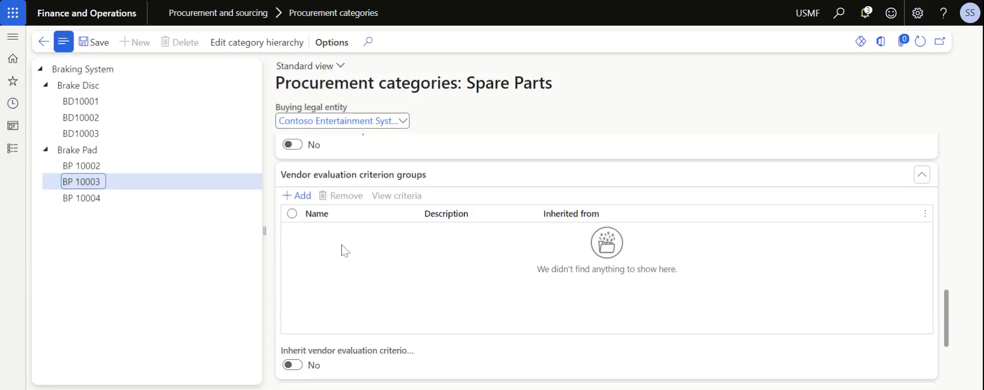
{"action": "left_click", "coordinate": [299, 195]}
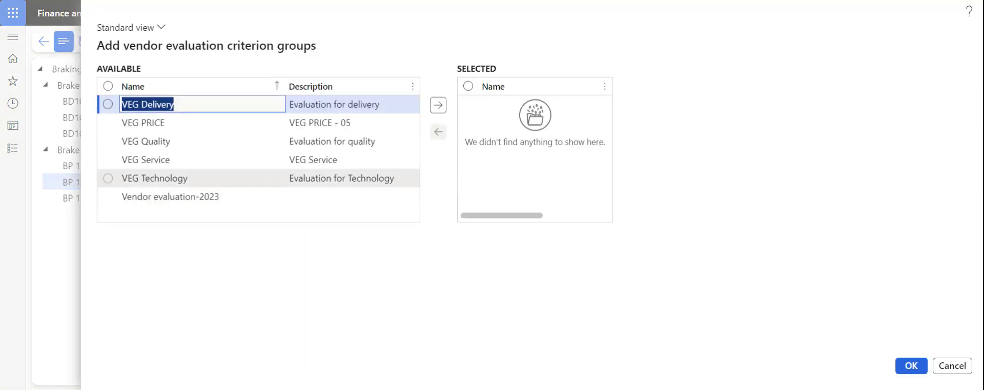
{"action": "left_click", "coordinate": [108, 161]}
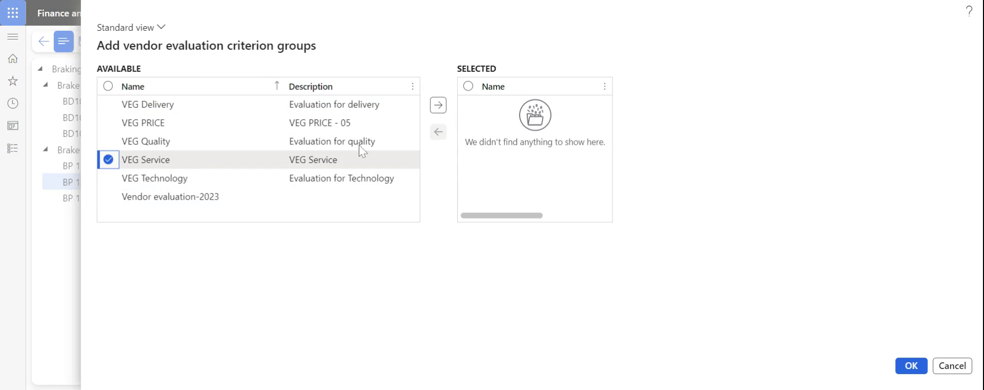
{"action": "left_click", "coordinate": [438, 106]}
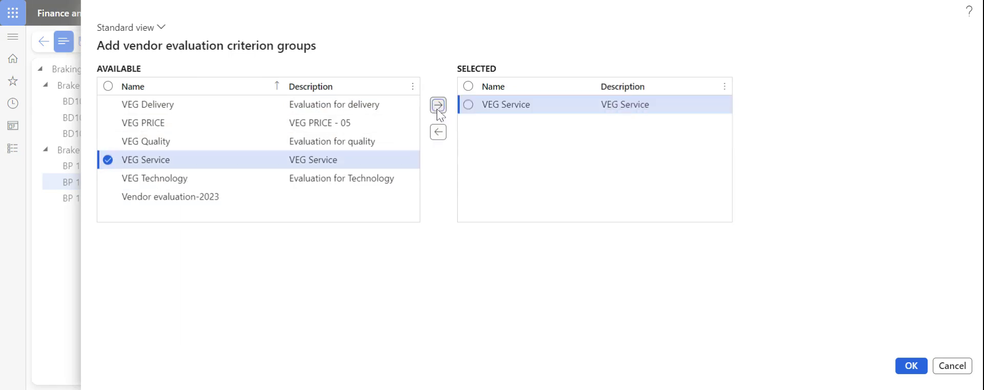
{"action": "left_click", "coordinate": [912, 365]}
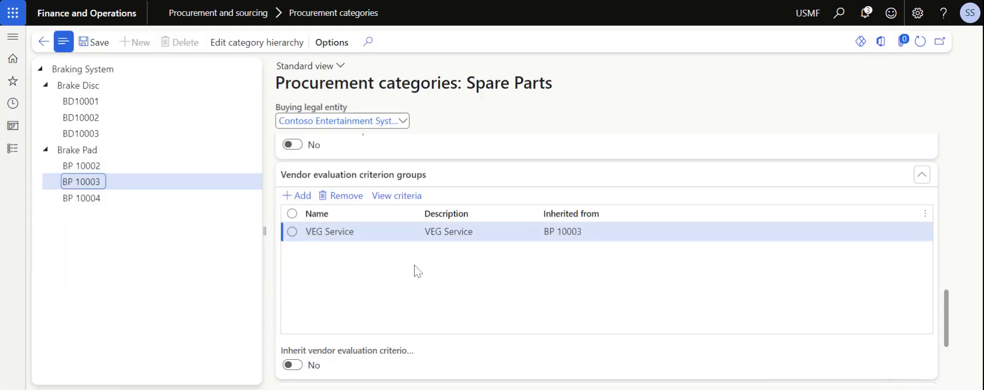
Open the vendor evaluation of Opal Audio from the BP 10003 category's vendors.
{"action": "scroll", "coordinate": [439, 273], "scroll_direction": "up", "scroll_amount": 4}
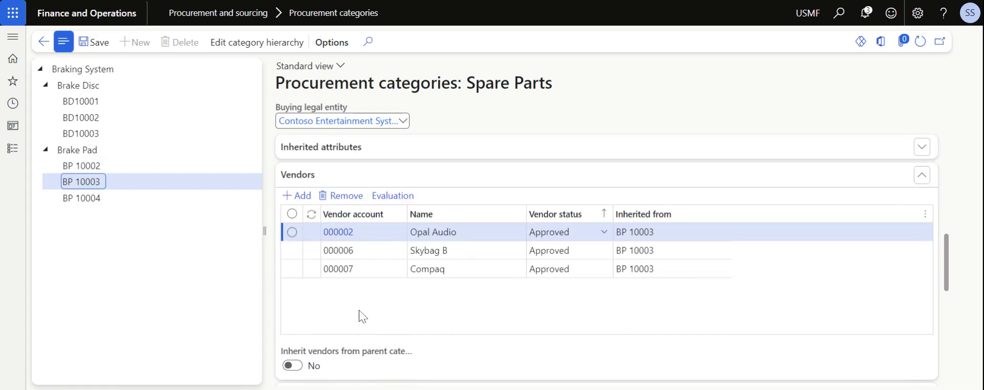
{"action": "scroll", "coordinate": [359, 313], "scroll_direction": "down", "scroll_amount": 3}
{"action": "scroll", "coordinate": [374, 252], "scroll_direction": "up", "scroll_amount": 3}
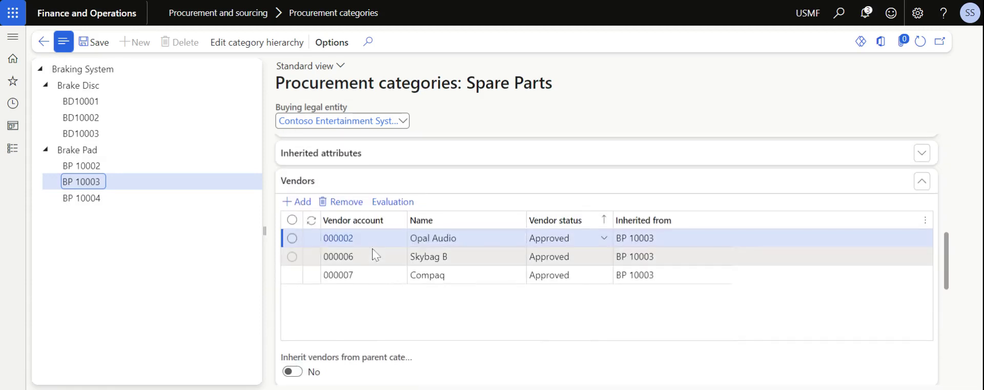
{"action": "left_click", "coordinate": [292, 238]}
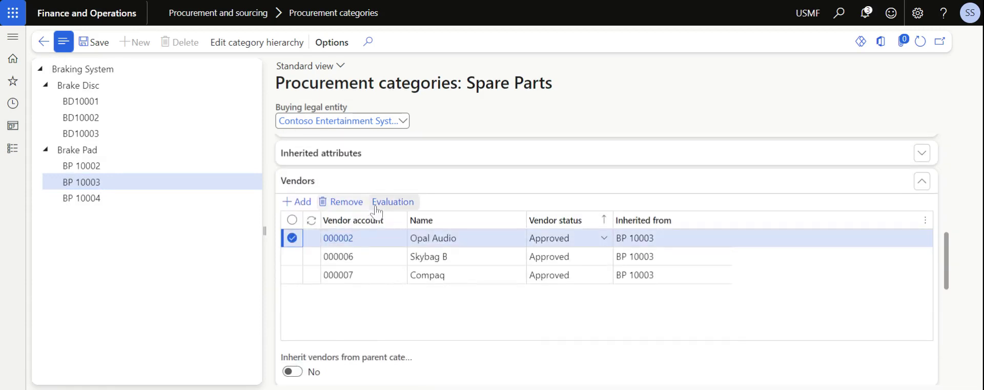
{"action": "left_click", "coordinate": [401, 205]}
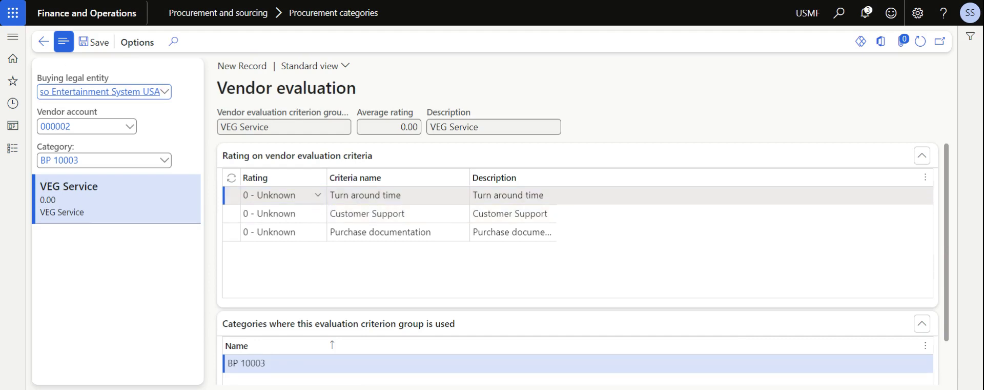
Rate Opal Audio 2 - Poor for Turn around time, 3 - Fair for Customer Support and 4 - Good for Purchase documentation, and close the evaluation.
{"action": "left_click", "coordinate": [317, 196]}
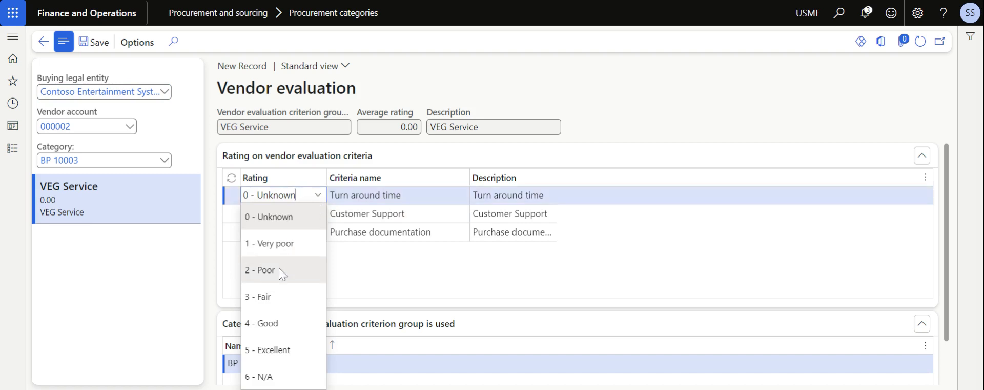
{"action": "left_click", "coordinate": [278, 267]}
{"action": "left_click", "coordinate": [308, 215]}
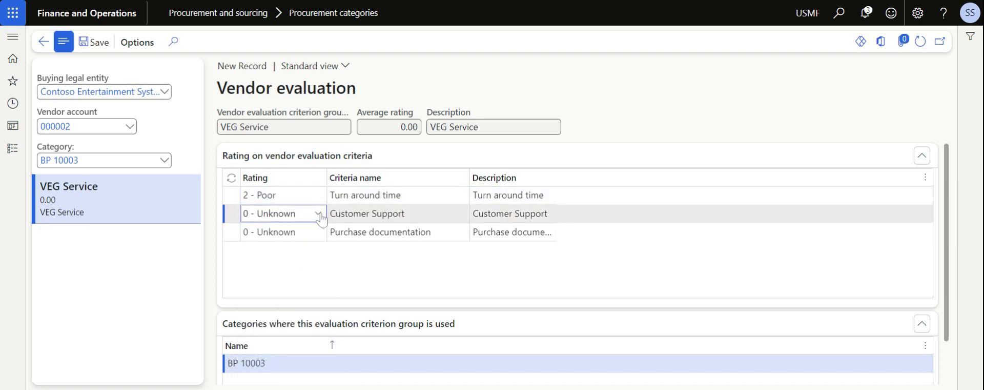
{"action": "left_click", "coordinate": [318, 214]}
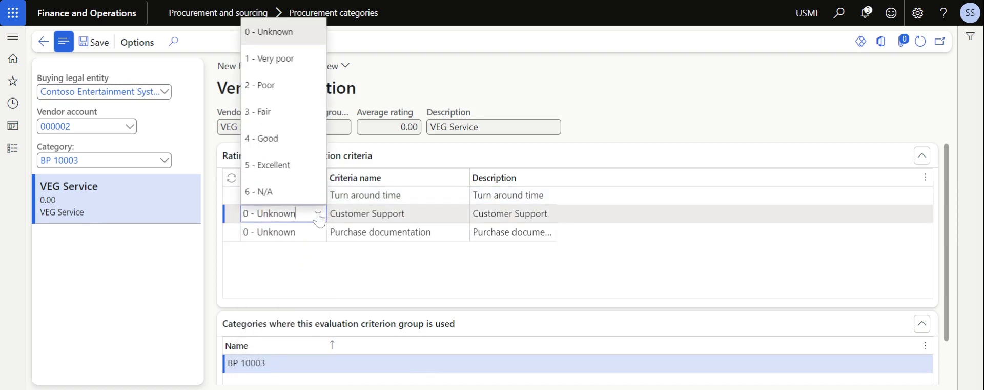
{"action": "left_click", "coordinate": [285, 110]}
{"action": "left_click", "coordinate": [307, 232]}
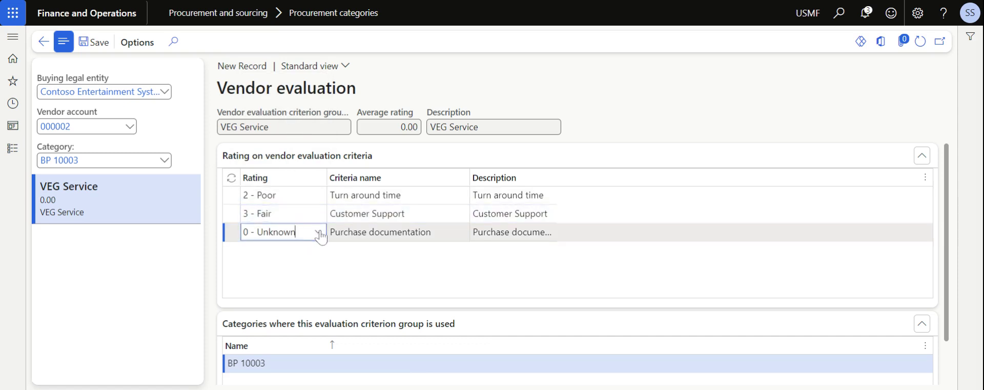
{"action": "left_click", "coordinate": [317, 233]}
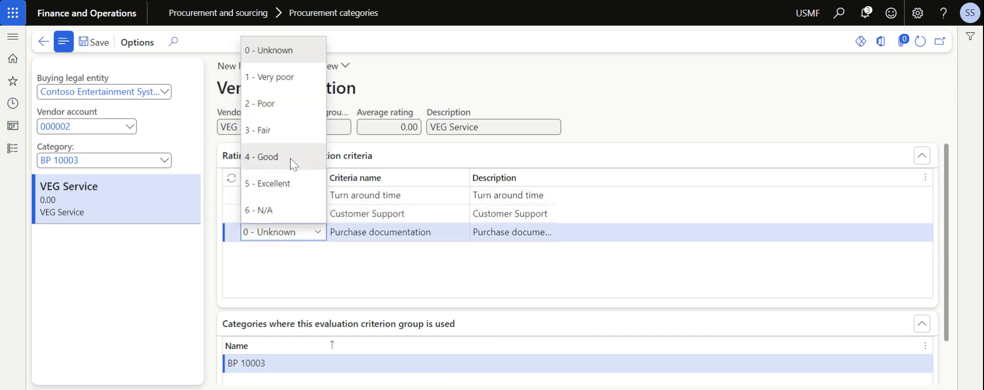
{"action": "left_click", "coordinate": [291, 158]}
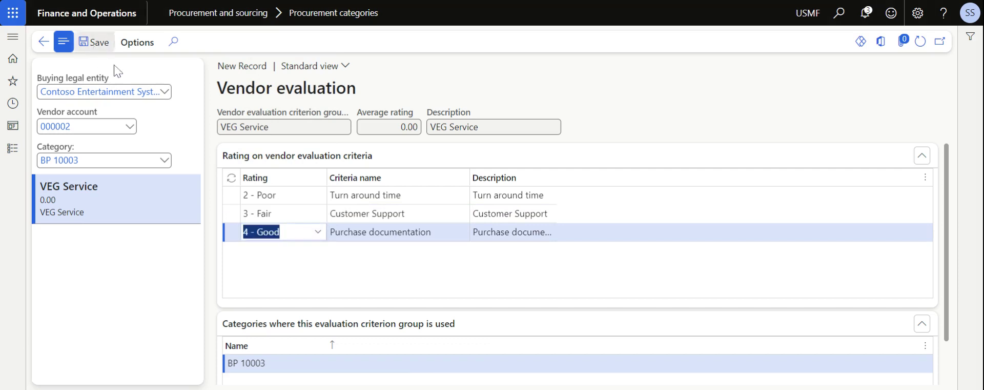
{"action": "key", "text": "Escape"}
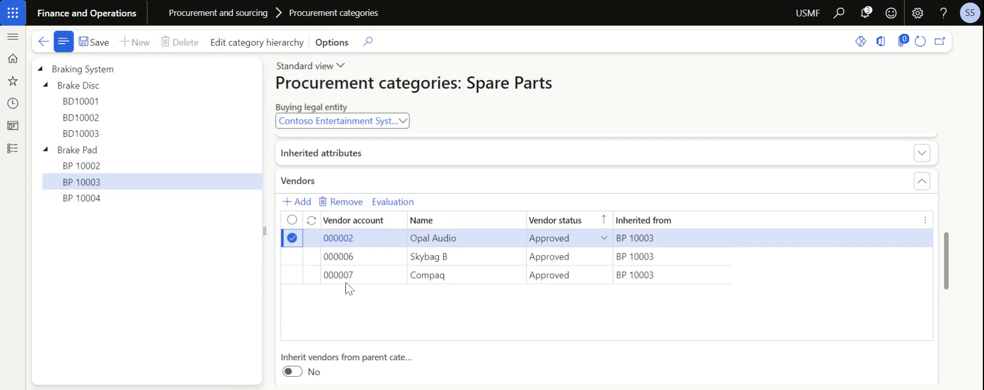
Rate Skybag B 5 - Excellent for Turn around time, 4 - Good for Customer Support and 3 - Fair for Purchase documentation, and save the evaluation.
{"action": "left_click", "coordinate": [339, 256]}
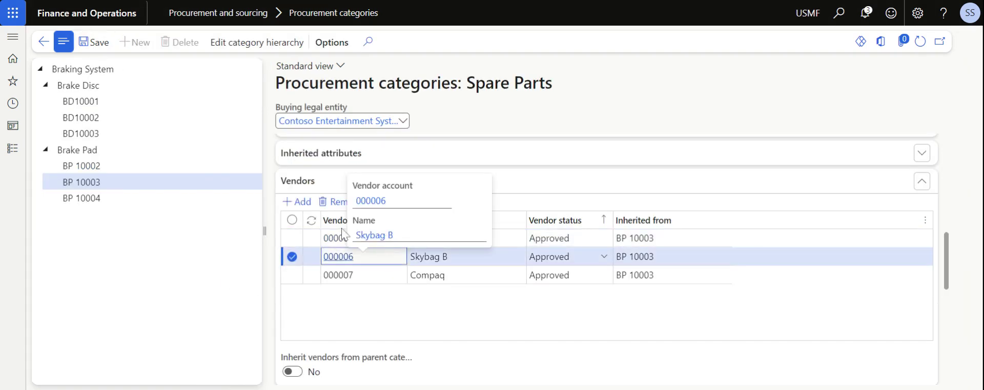
{"action": "left_click", "coordinate": [391, 205]}
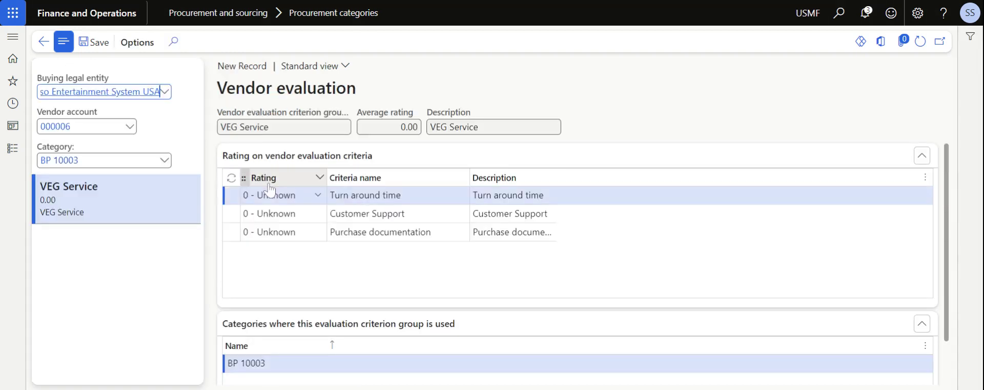
{"action": "left_click", "coordinate": [319, 196]}
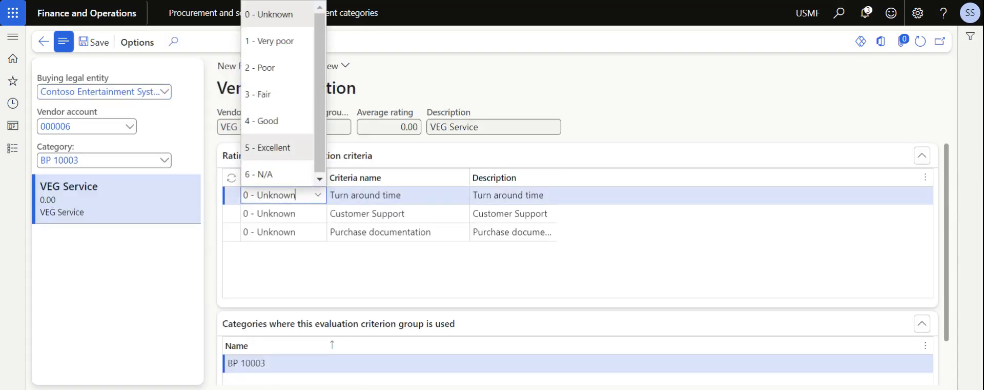
{"action": "left_click", "coordinate": [271, 147]}
{"action": "left_click", "coordinate": [317, 214]}
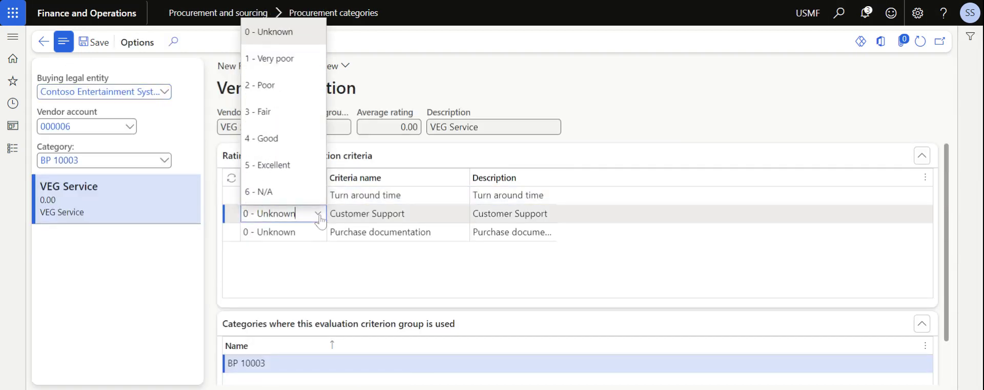
{"action": "left_click", "coordinate": [292, 139]}
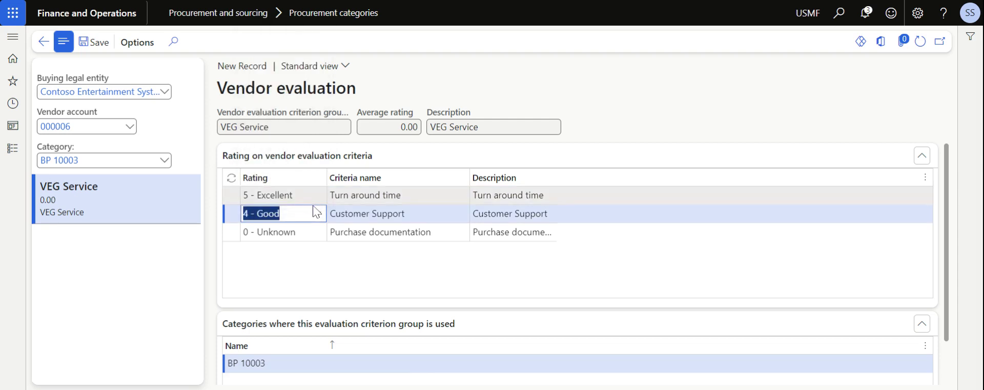
{"action": "left_click", "coordinate": [316, 237]}
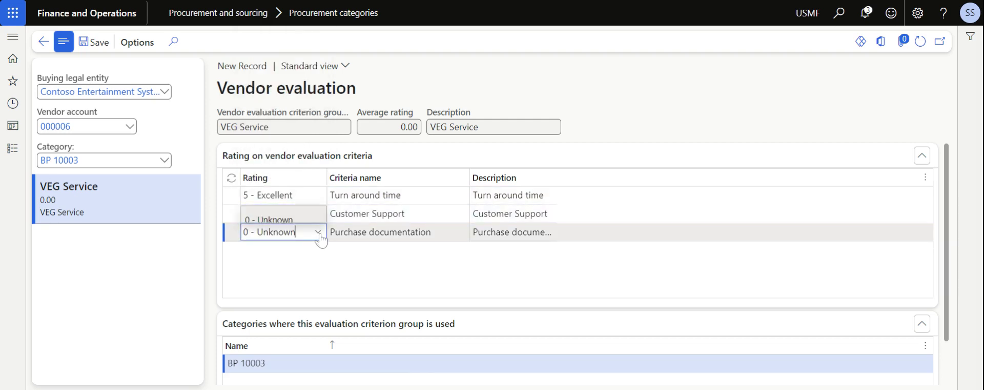
{"action": "left_click", "coordinate": [318, 231]}
{"action": "left_click", "coordinate": [290, 129]}
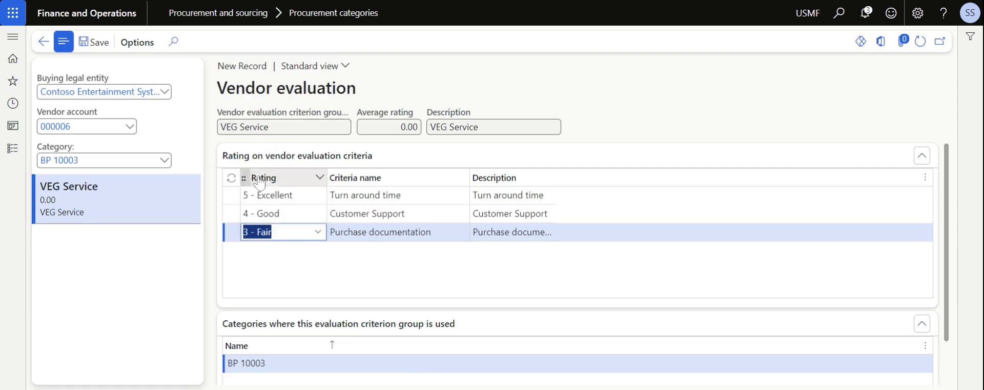
{"action": "left_click", "coordinate": [93, 49]}
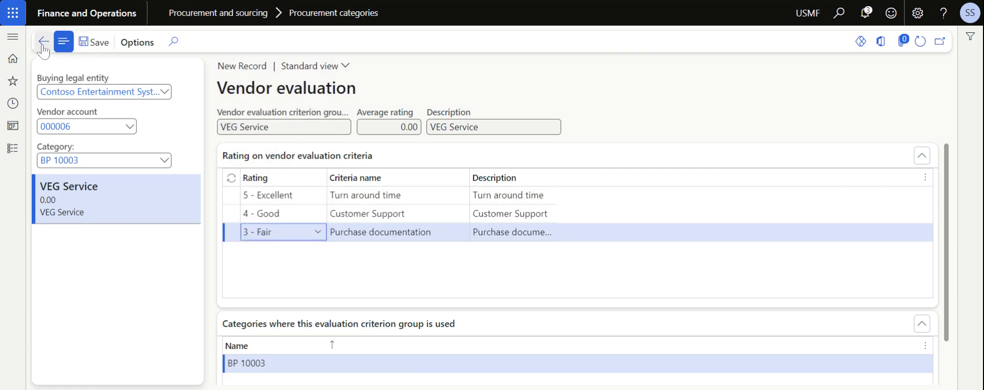
{"action": "key", "text": "Escape"}
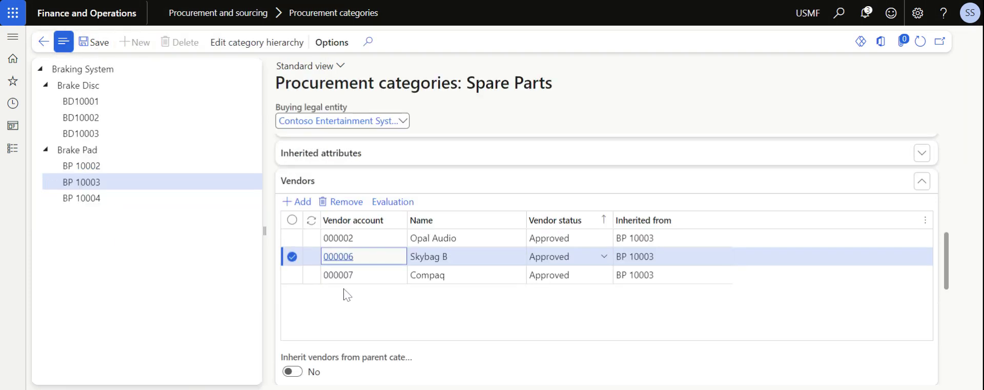
Rate Compaq 1 - Very poor for Turn around time and Customer Support and 2 - Poor for Purchase documentation, and save the evaluation.
{"action": "left_click", "coordinate": [400, 277]}
{"action": "left_click", "coordinate": [392, 202]}
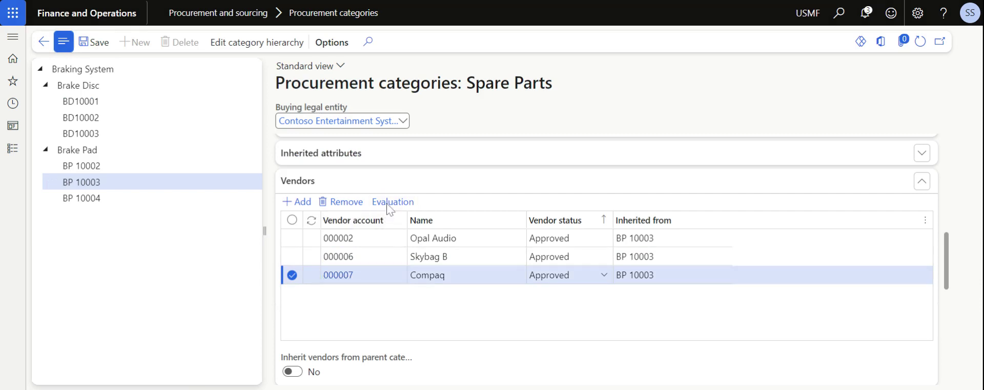
{"action": "left_click", "coordinate": [318, 196]}
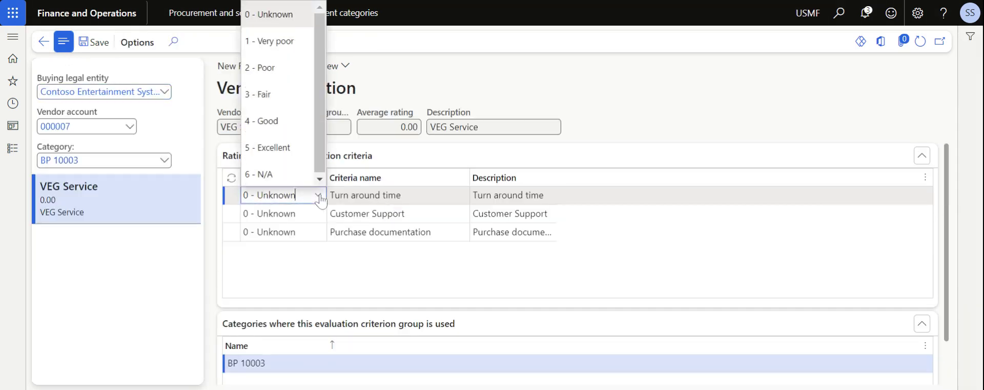
{"action": "left_click", "coordinate": [285, 42]}
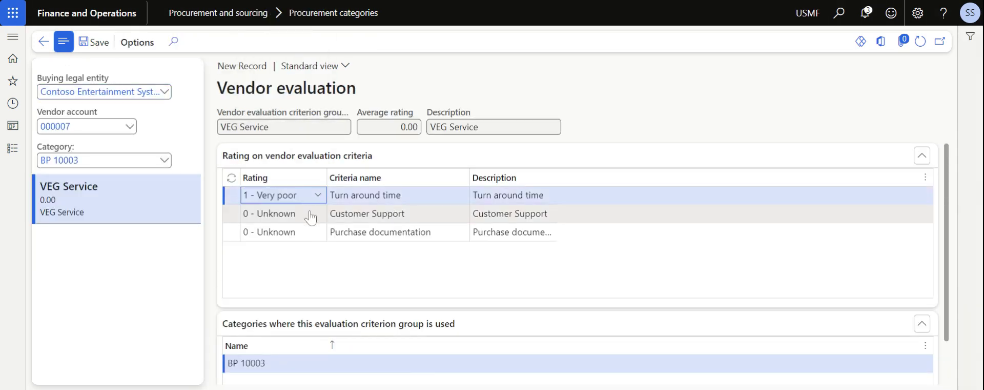
{"action": "left_click", "coordinate": [317, 214]}
{"action": "left_click", "coordinate": [319, 215]}
{"action": "left_click", "coordinate": [286, 56]}
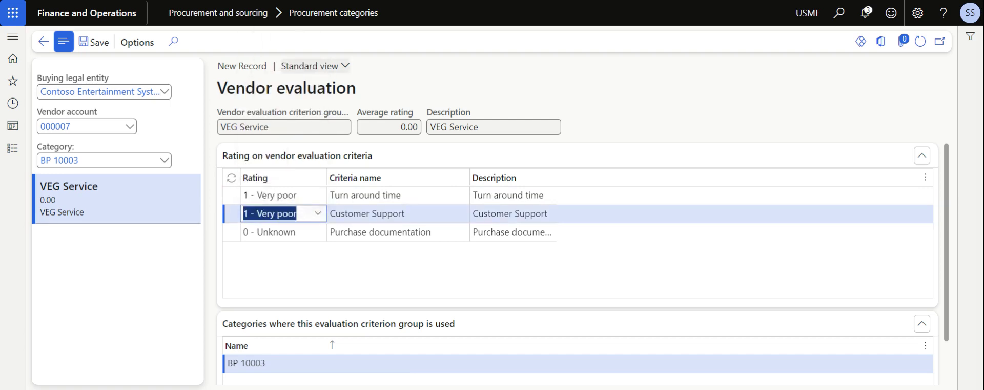
{"action": "left_click", "coordinate": [317, 239]}
{"action": "left_click", "coordinate": [318, 232]}
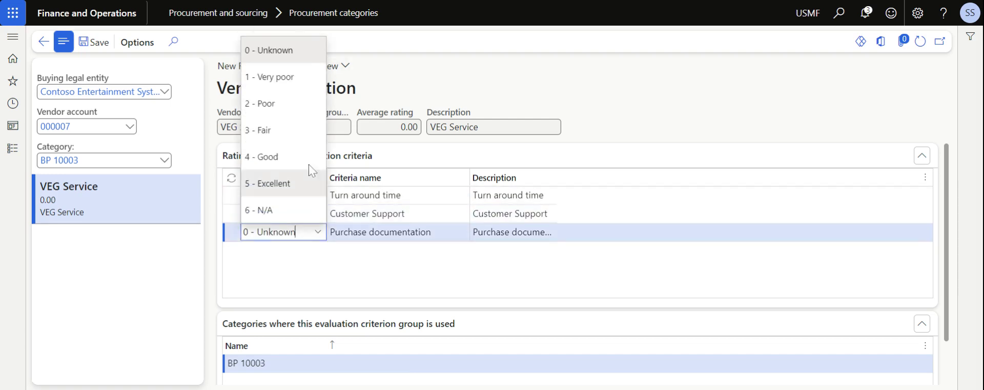
{"action": "left_click", "coordinate": [293, 105]}
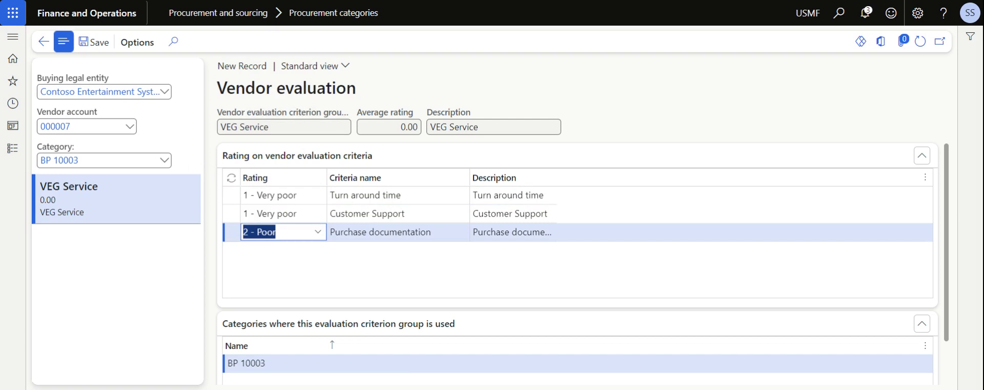
{"action": "left_click", "coordinate": [96, 45]}
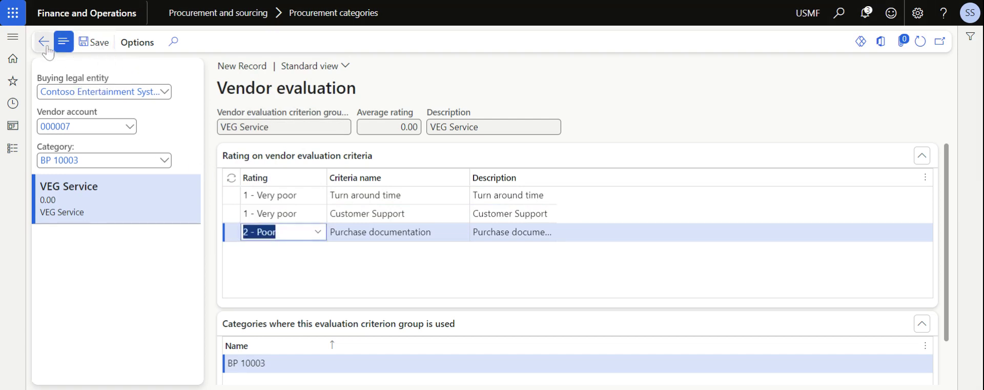
{"action": "left_click", "coordinate": [45, 44]}
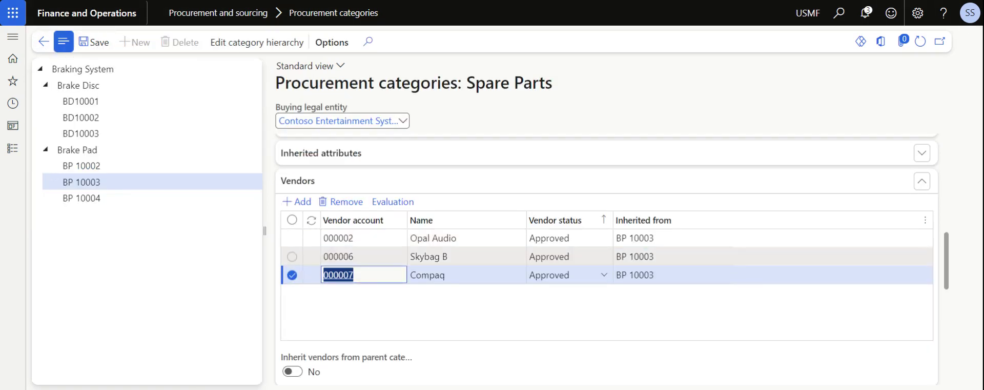
Reopen the vendor evaluation of Opal Audio to check its average rating, and return to the BP 10003 category.
{"action": "left_click", "coordinate": [466, 255]}
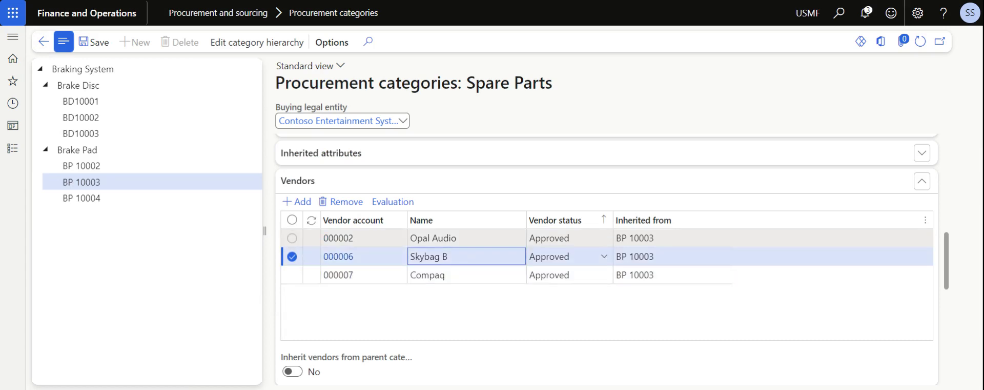
{"action": "key", "text": "Up"}
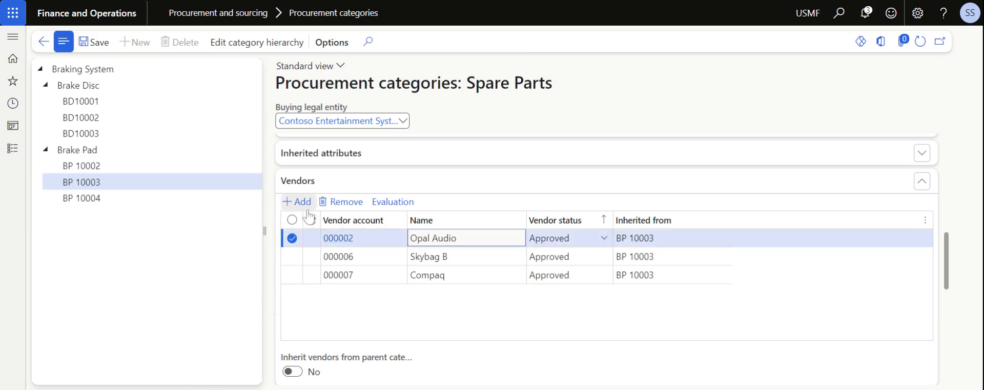
{"action": "left_click", "coordinate": [393, 202]}
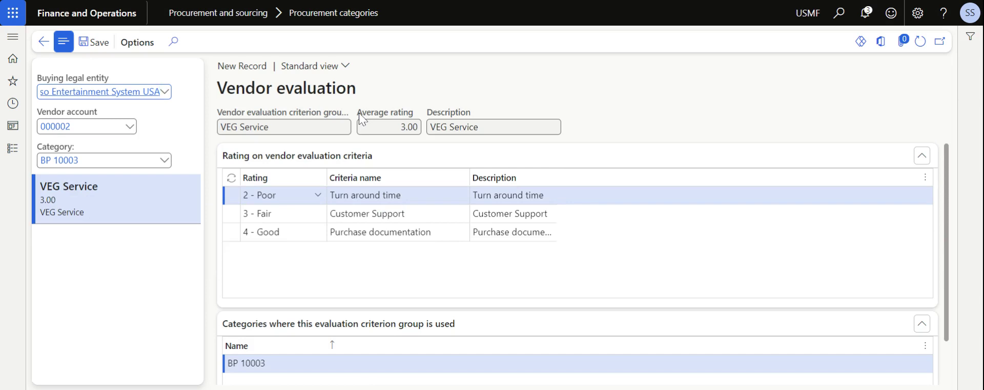
{"action": "left_click_drag", "start_coordinate": [357, 114], "coordinate": [375, 116]}
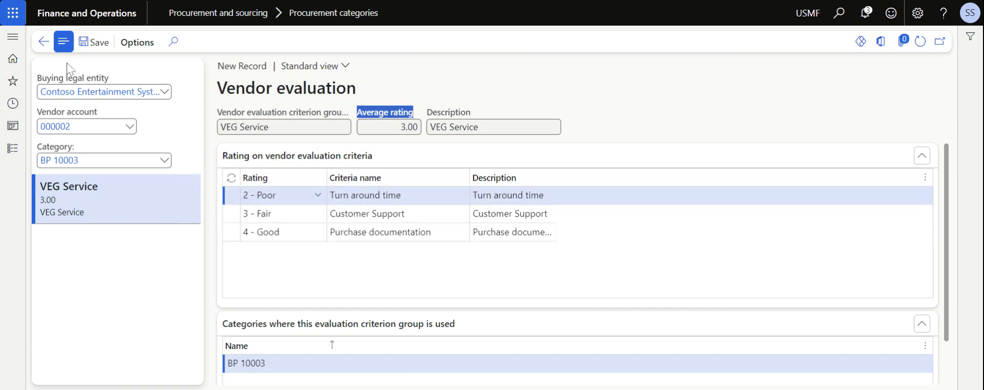
{"action": "left_click", "coordinate": [43, 48]}
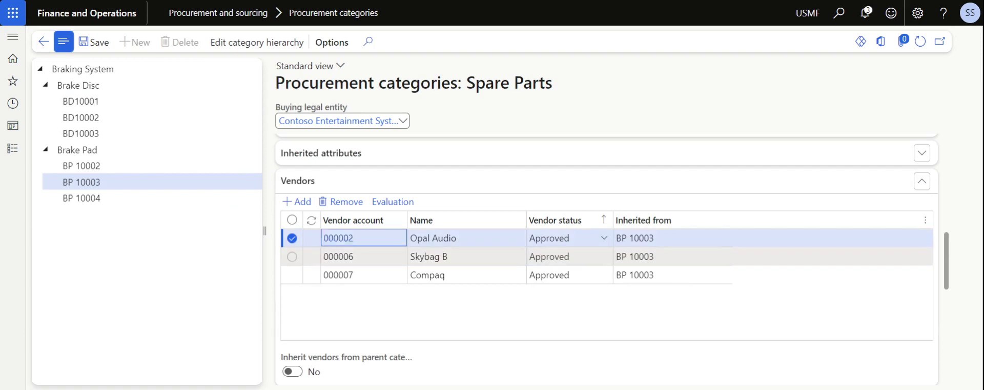
Check the average ratings in the vendor evaluations of Skybag B and Compaq, and return to the category.
{"action": "left_click", "coordinate": [393, 203]}
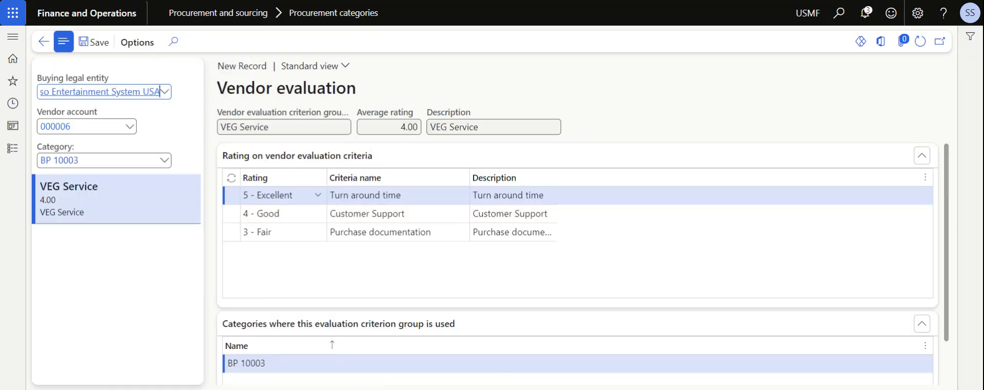
{"action": "left_click", "coordinate": [43, 42]}
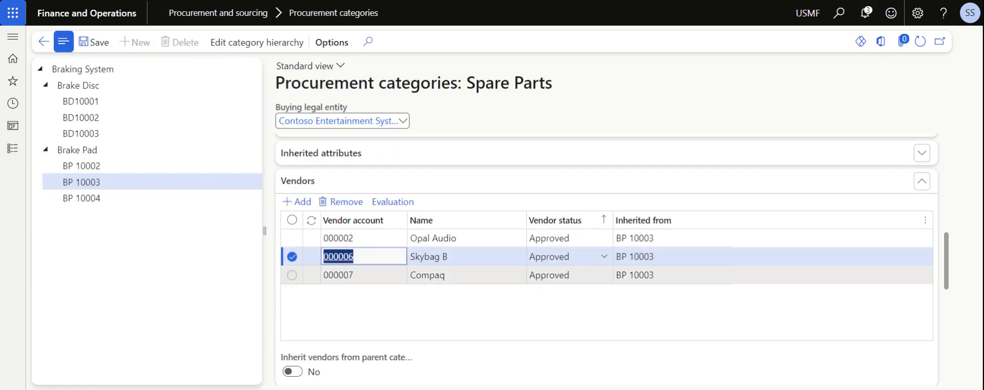
{"action": "key", "text": "Down"}
{"action": "left_click", "coordinate": [393, 201]}
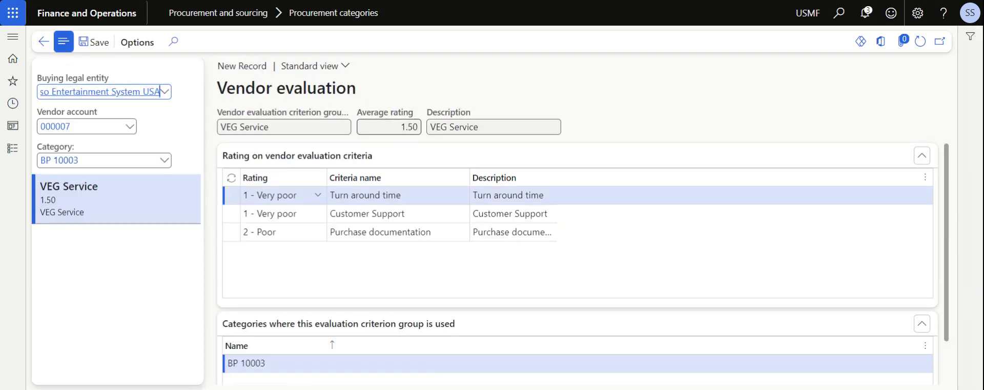
{"action": "left_click_drag", "start_coordinate": [401, 127], "coordinate": [414, 127]}
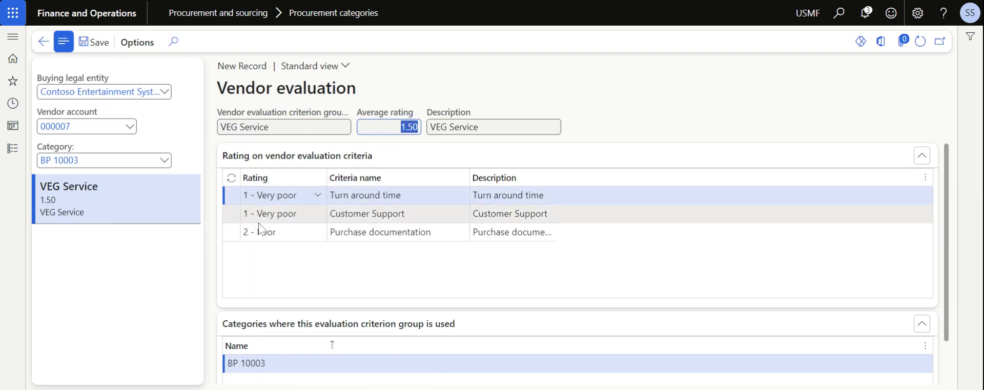
{"action": "left_click", "coordinate": [41, 47]}
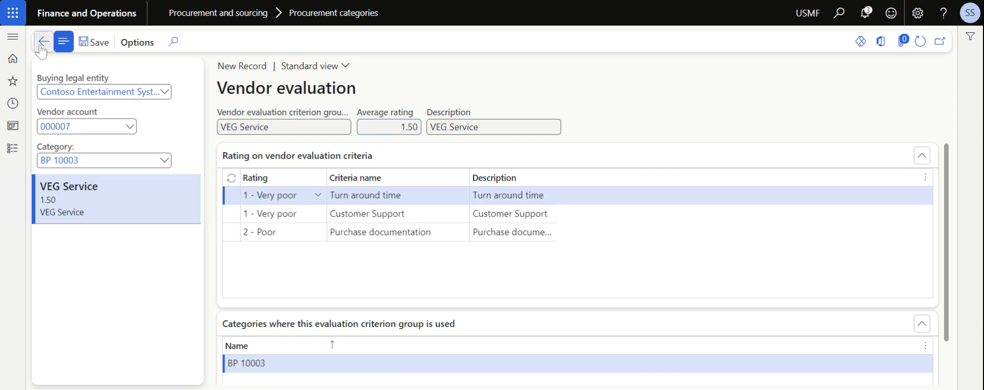
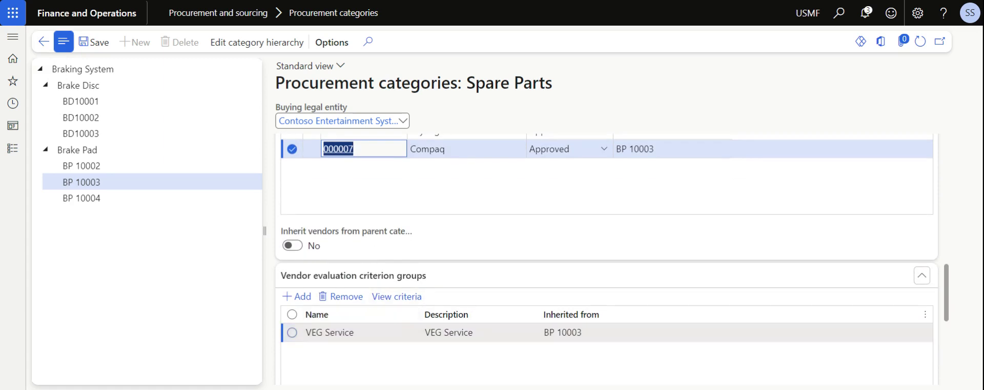
Open the Vendor search form in Procurement and sourcing and look through its common and vendor specific criteria.
{"action": "scroll", "coordinate": [368, 257], "scroll_direction": "up", "scroll_amount": 2}
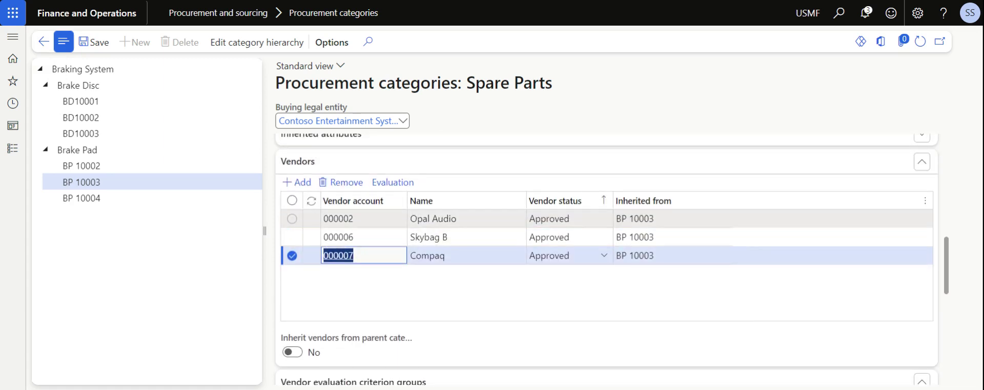
{"action": "left_click", "coordinate": [13, 152]}
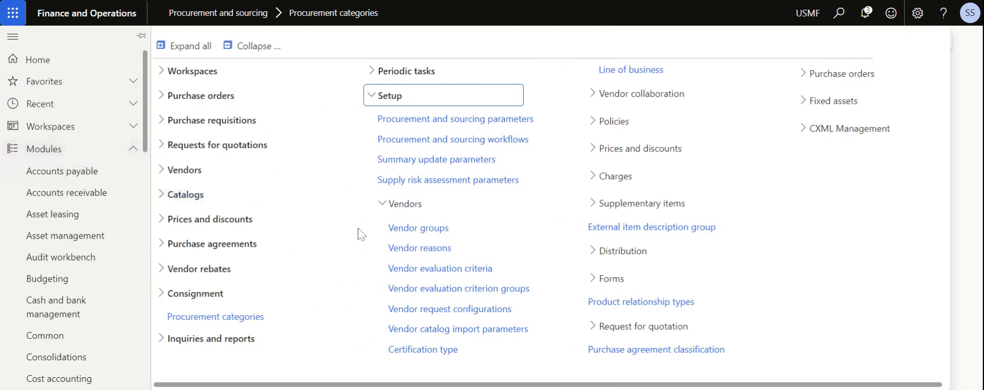
{"action": "left_click", "coordinate": [249, 48]}
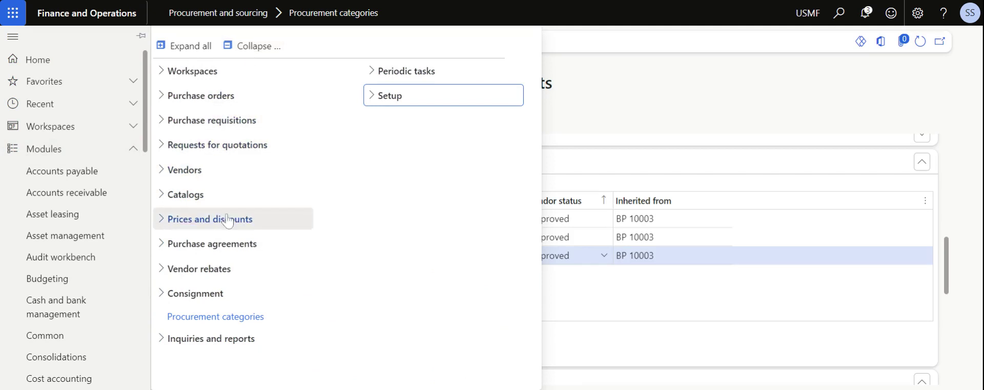
{"action": "left_click", "coordinate": [208, 176]}
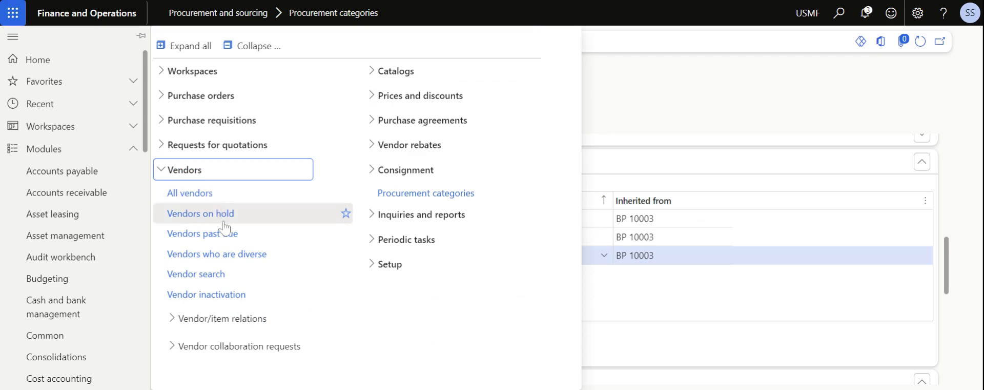
{"action": "left_click", "coordinate": [223, 285]}
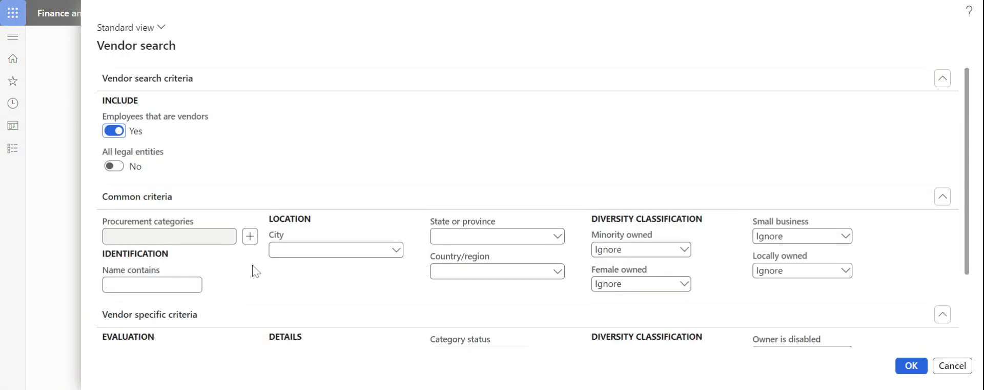
{"action": "scroll", "coordinate": [255, 270], "scroll_direction": "down", "scroll_amount": 2}
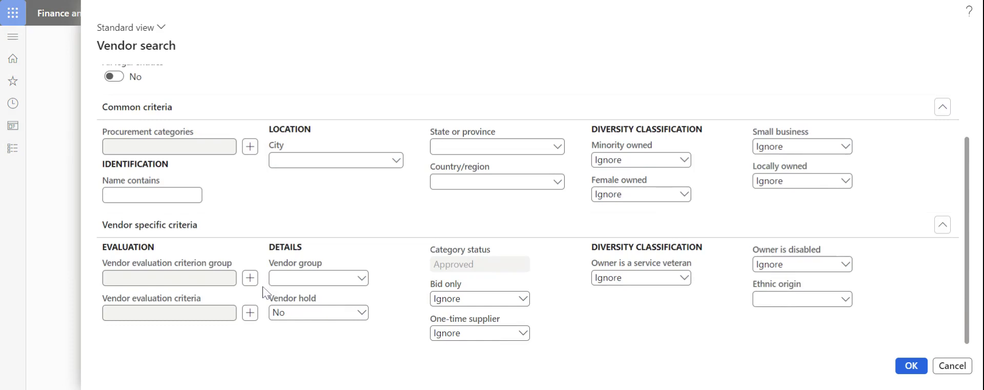
{"action": "scroll", "coordinate": [226, 240], "scroll_direction": "up", "scroll_amount": 2}
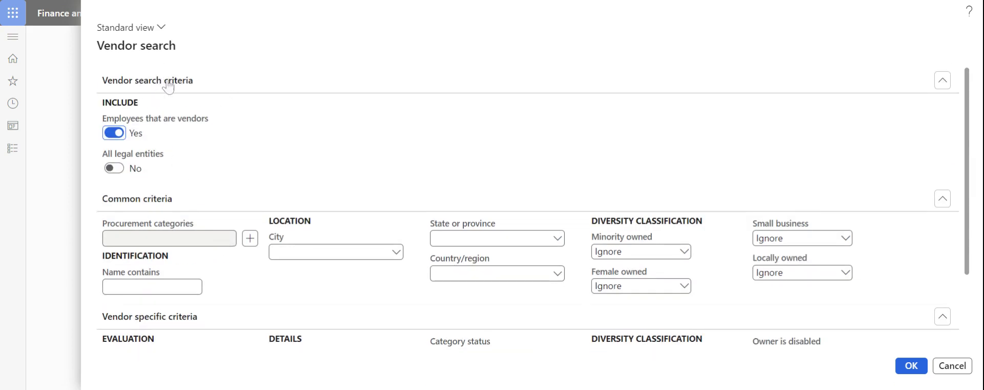
Set the vendor evaluation criterion group to VEG Service in the vendor specific criteria and run the vendor search.
{"action": "scroll", "coordinate": [248, 194], "scroll_direction": "down", "scroll_amount": 2}
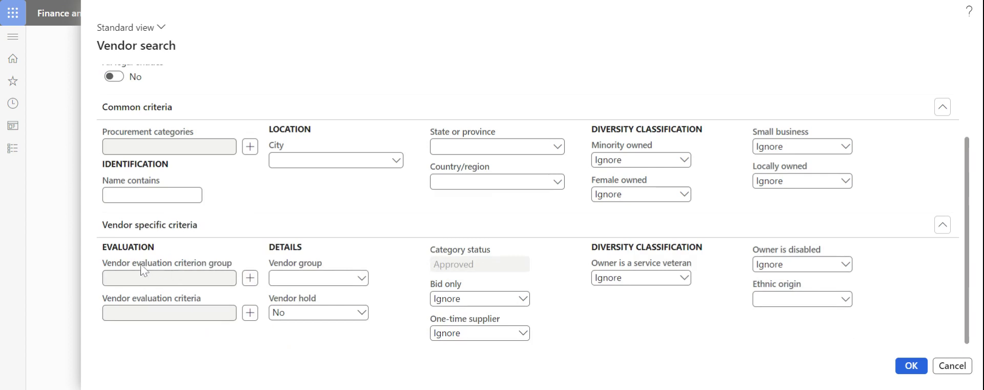
{"action": "left_click", "coordinate": [250, 279]}
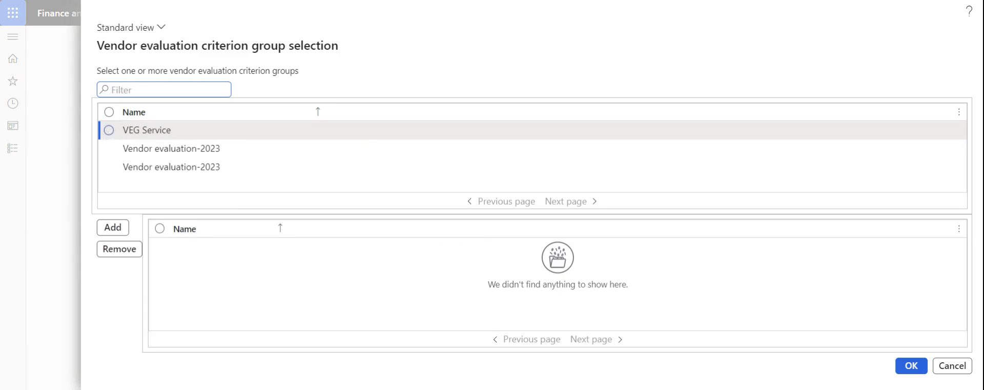
{"action": "left_click", "coordinate": [109, 131]}
{"action": "left_click", "coordinate": [113, 227]}
{"action": "left_click", "coordinate": [912, 366]}
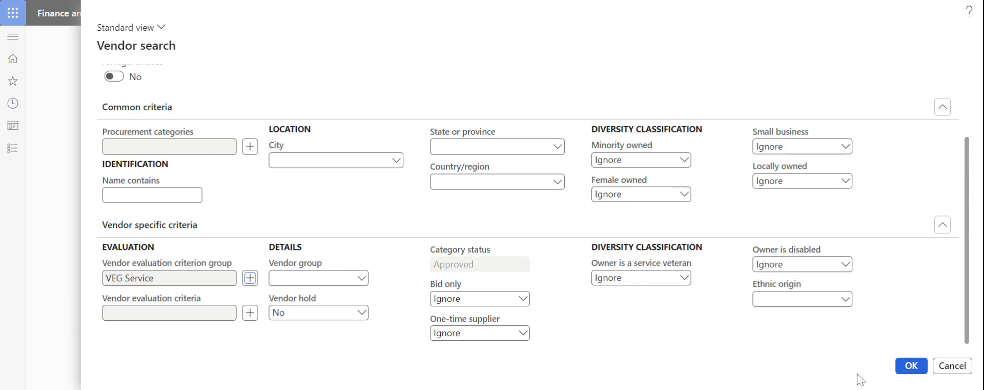
{"action": "left_click", "coordinate": [911, 366]}
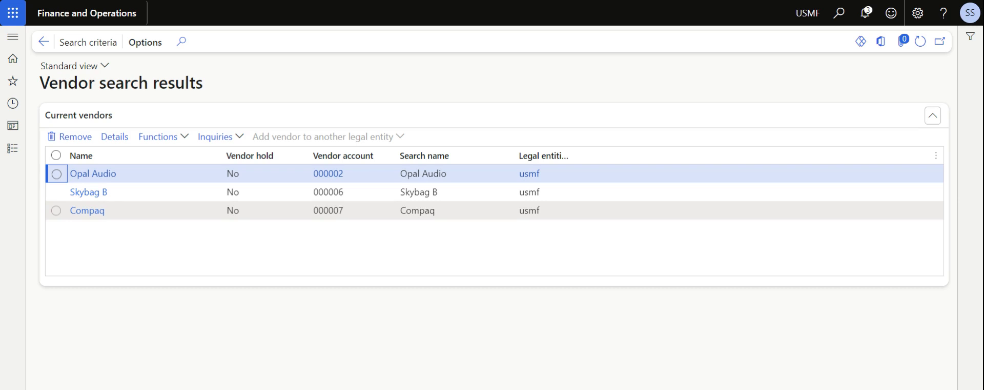
Check the functions available for Skybag B alone and for Skybag B with Opal Audio in the search results, and clear the selection.
{"action": "left_click", "coordinate": [56, 193]}
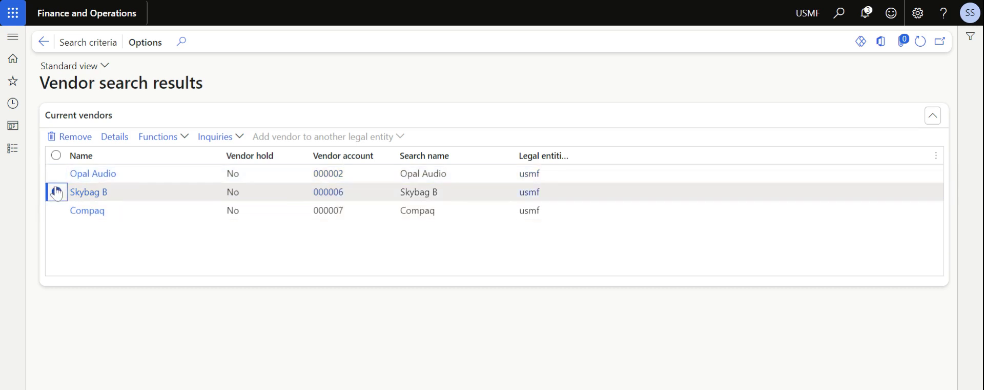
{"action": "left_click", "coordinate": [185, 137]}
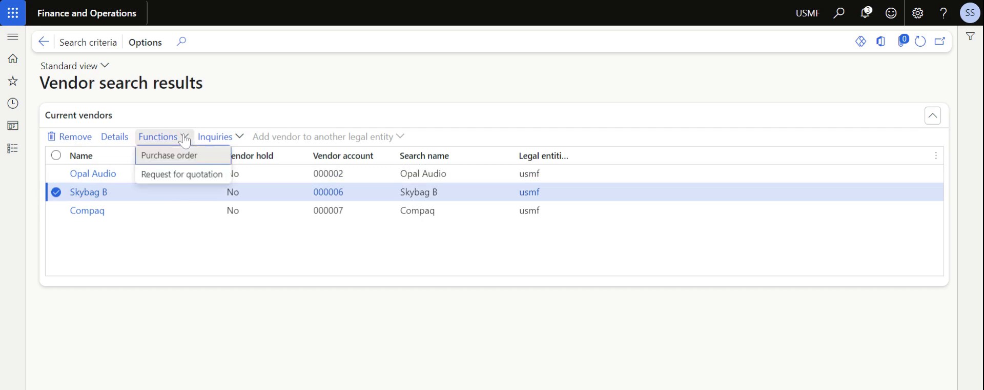
{"action": "left_click", "coordinate": [55, 176]}
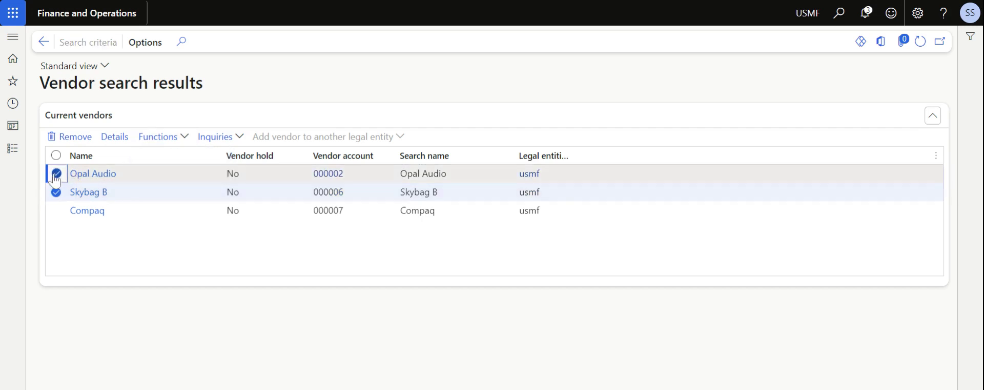
{"action": "left_click", "coordinate": [171, 137]}
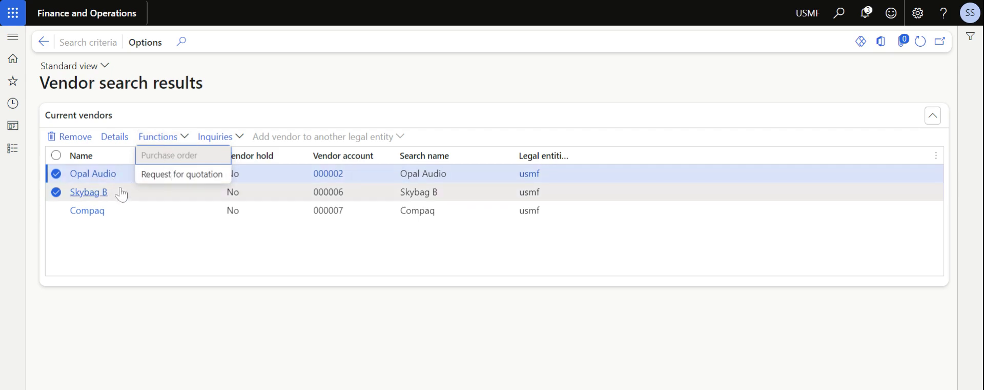
{"action": "left_click", "coordinate": [56, 192]}
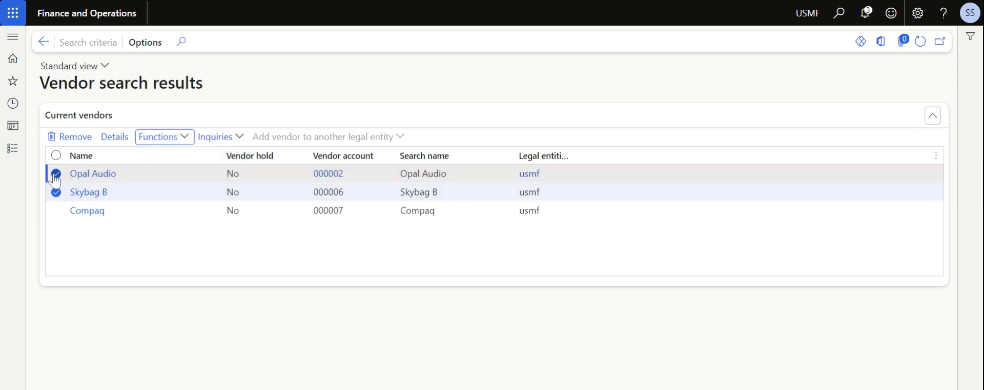
{"action": "left_click", "coordinate": [57, 195]}
{"action": "left_click", "coordinate": [56, 173]}
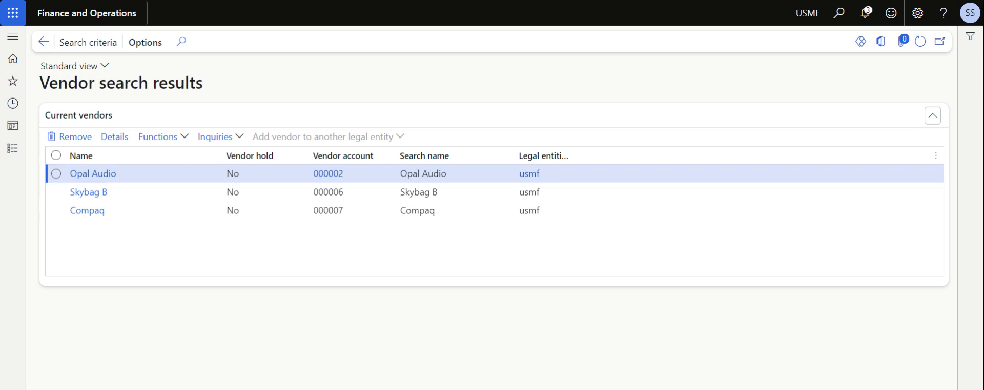
Open the procurement categories and show the vendors of category BP 10003 under Brake Pad.
{"action": "left_click", "coordinate": [13, 149]}
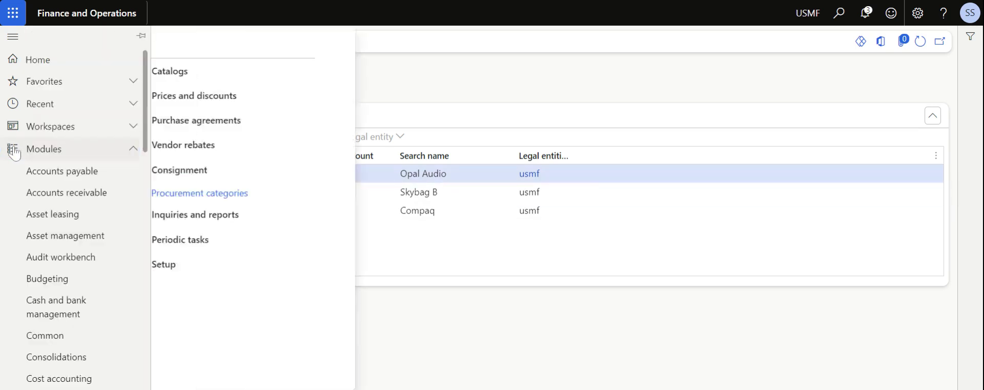
{"action": "left_click", "coordinate": [389, 265]}
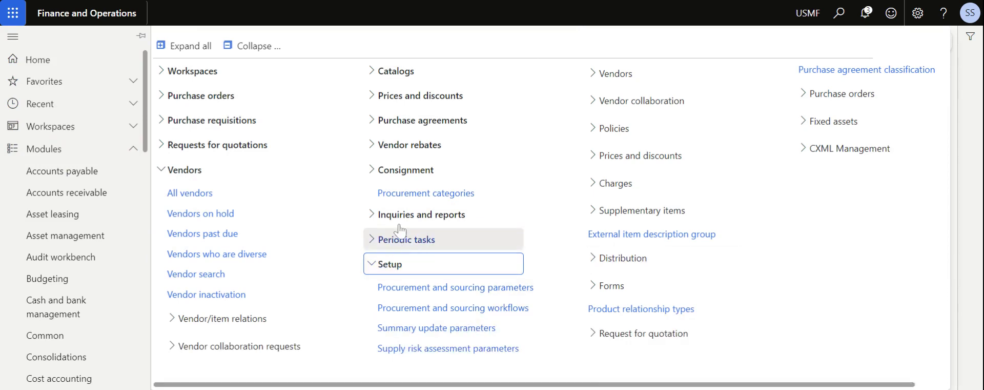
{"action": "left_click", "coordinate": [425, 193]}
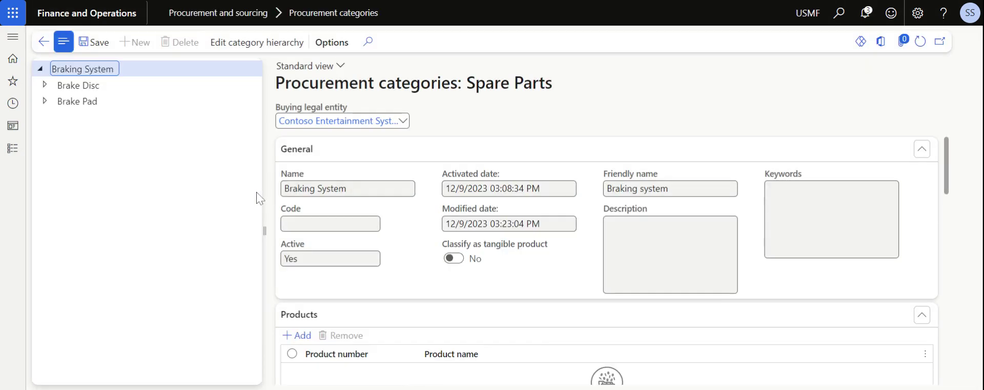
{"action": "left_click", "coordinate": [57, 104]}
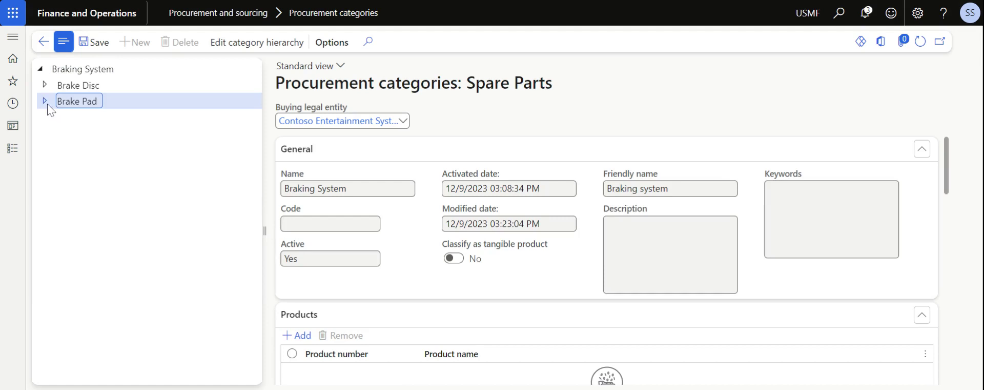
{"action": "left_click", "coordinate": [81, 134]}
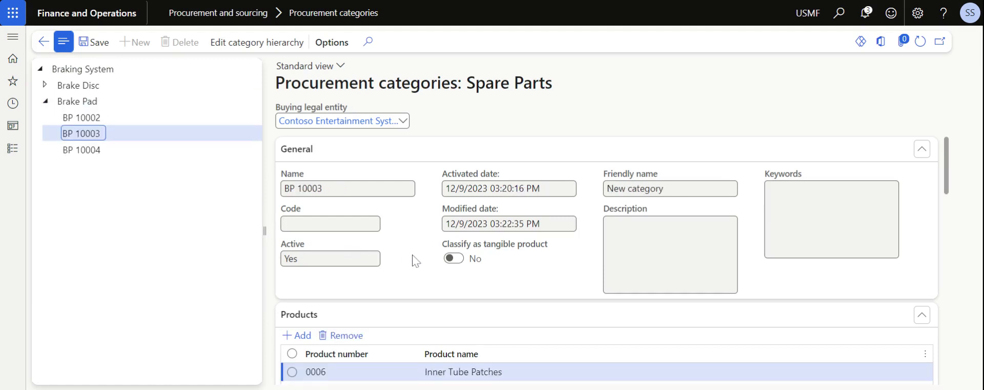
{"action": "scroll", "coordinate": [415, 261], "scroll_direction": "down", "scroll_amount": 7}
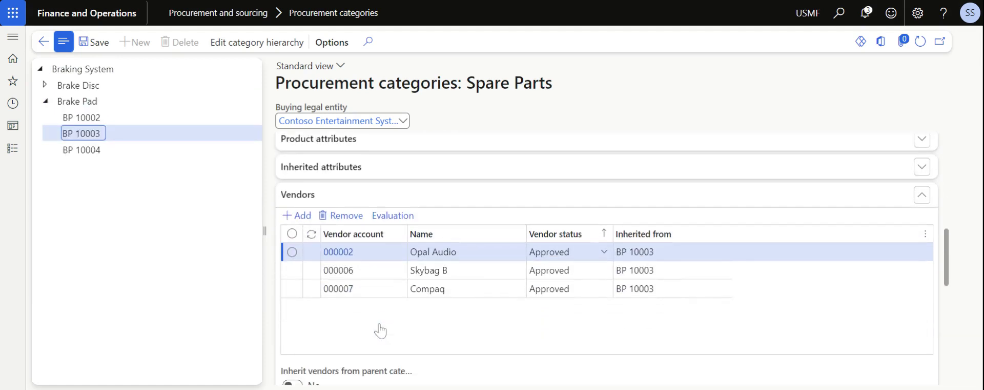
Open Opal Audio's vendor evaluation, view the rating options for Purchase documentation without changing the rating, and return to the category.
{"action": "left_click", "coordinate": [427, 252]}
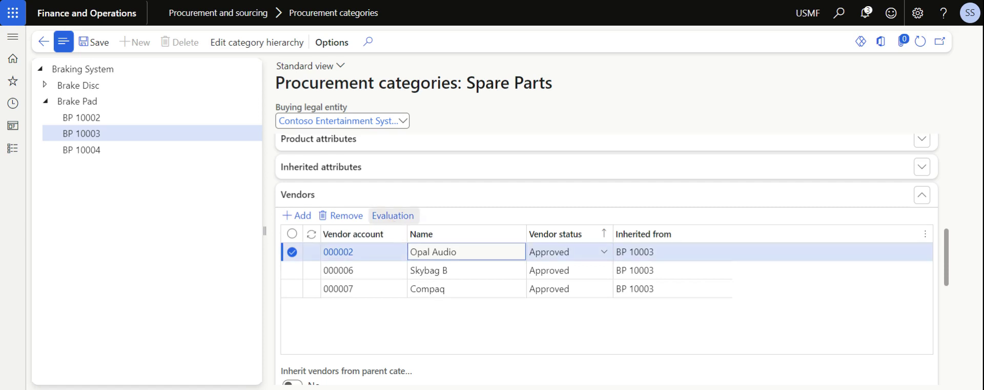
{"action": "left_click", "coordinate": [393, 216]}
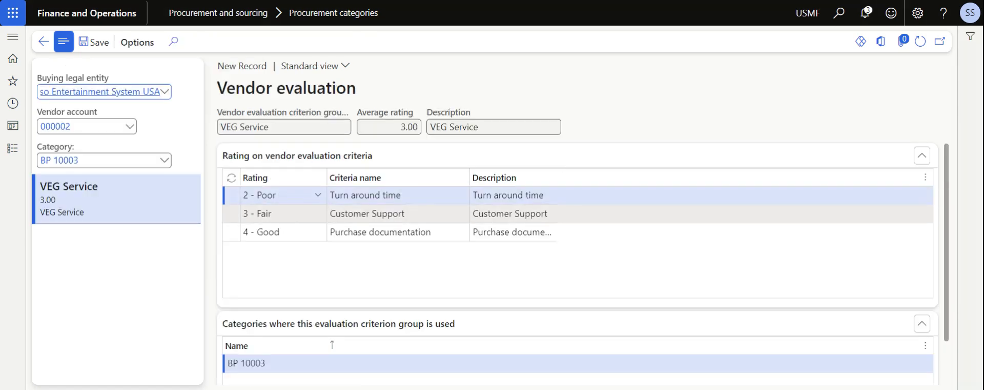
{"action": "left_click", "coordinate": [314, 234]}
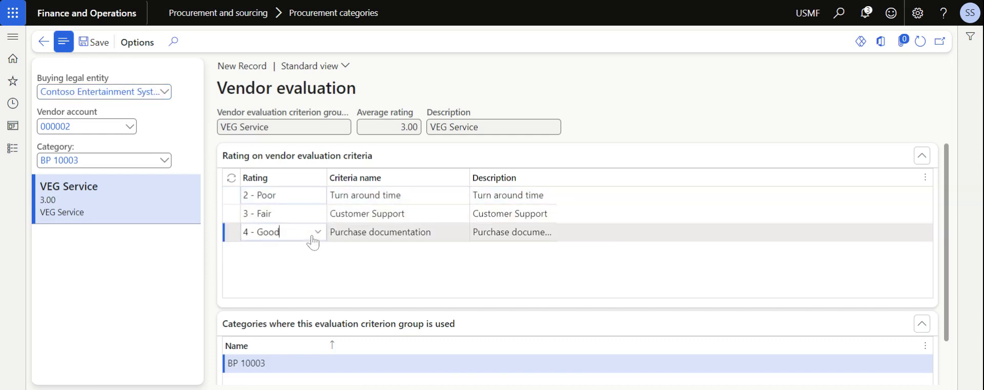
{"action": "left_click", "coordinate": [315, 235]}
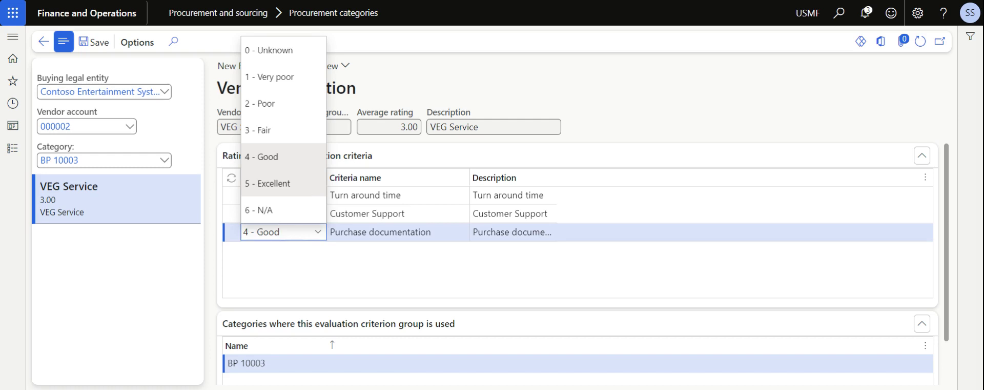
{"action": "left_click", "coordinate": [164, 261]}
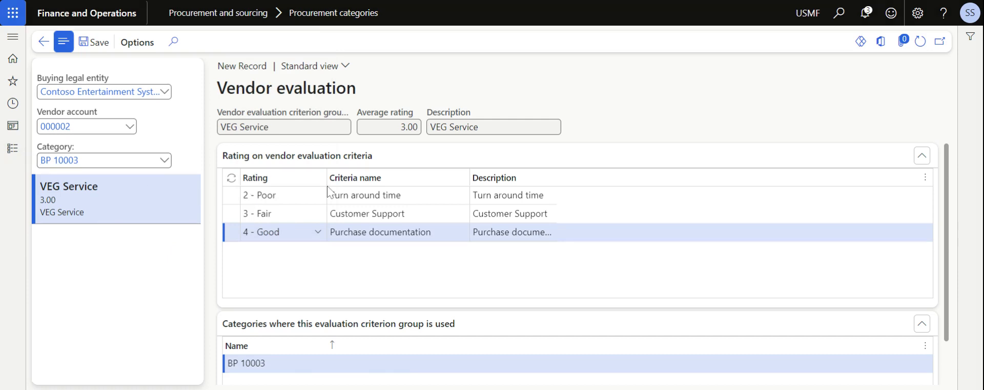
{"action": "key", "text": "Escape"}
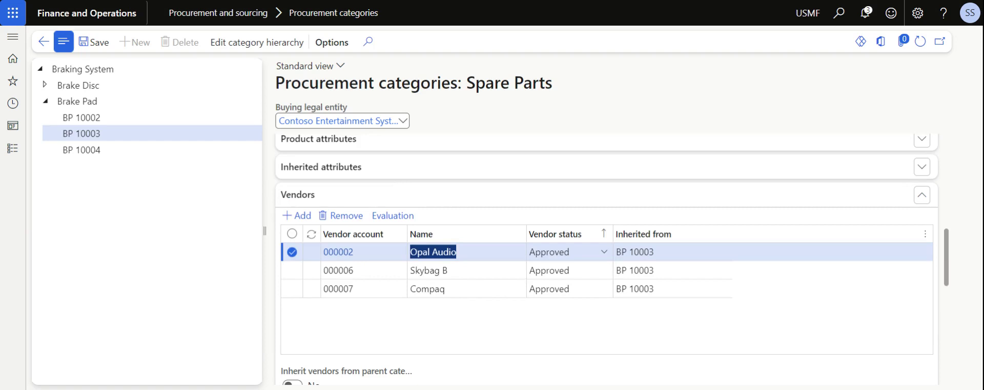
Reopen the Vendor search form and set the vendor evaluation criterion group to VEG Service.
{"action": "left_click", "coordinate": [13, 148]}
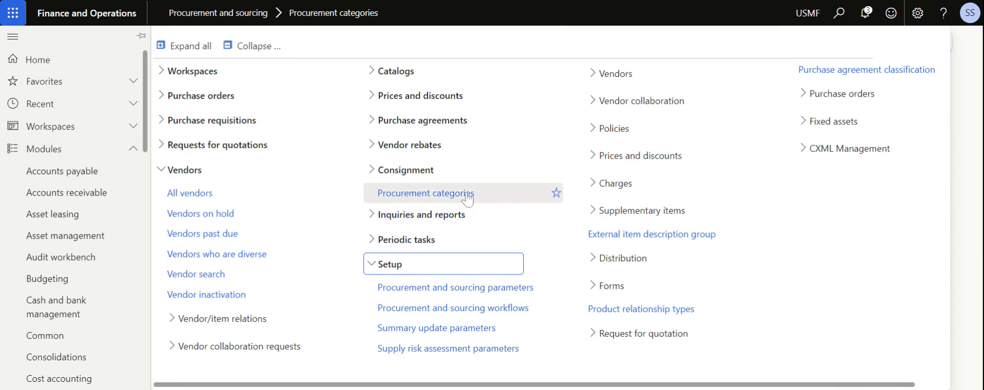
{"action": "left_click", "coordinate": [226, 278]}
{"action": "scroll", "coordinate": [640, 278], "scroll_direction": "down", "scroll_amount": 2}
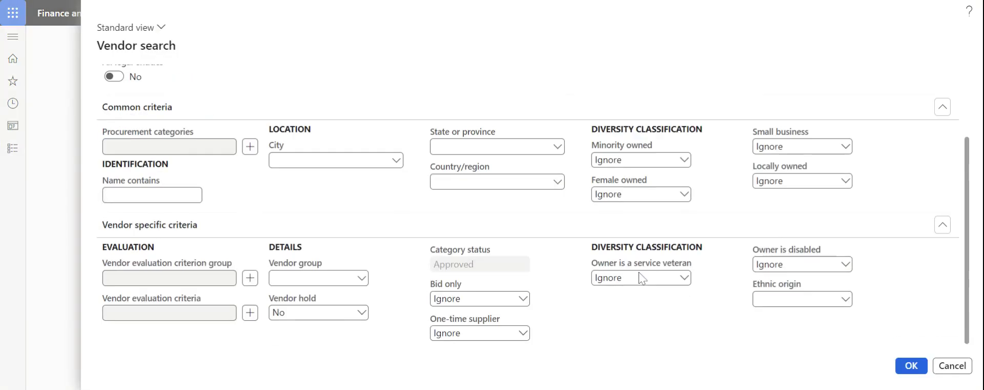
{"action": "left_click", "coordinate": [250, 277]}
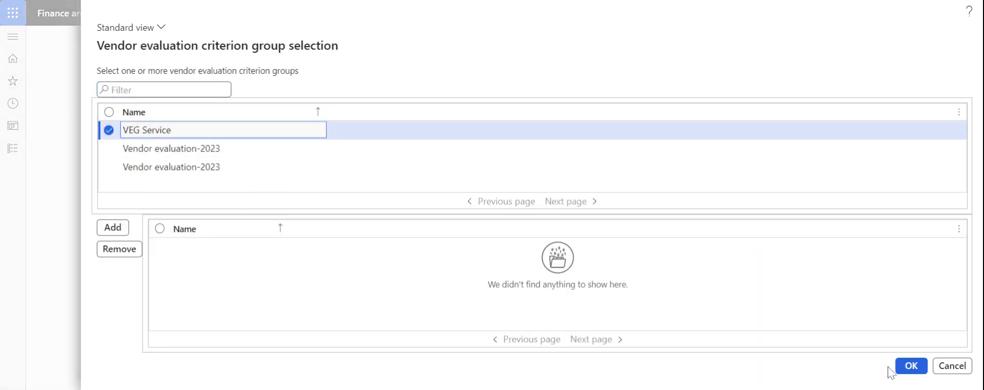
{"action": "left_click", "coordinate": [125, 234]}
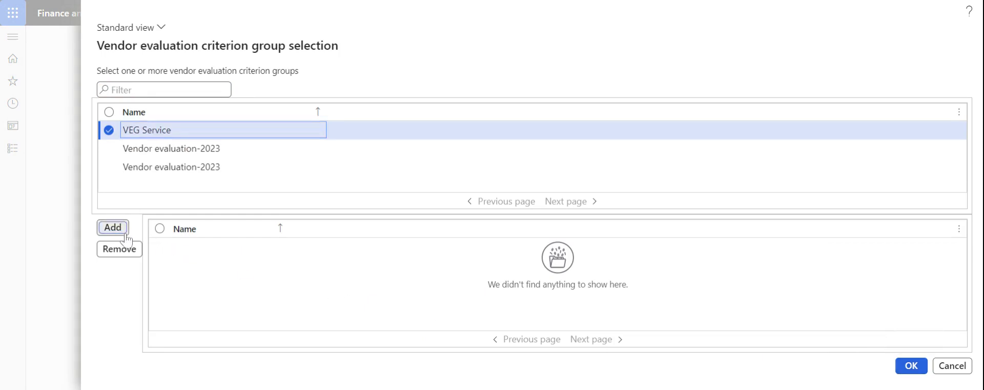
{"action": "left_click", "coordinate": [910, 365]}
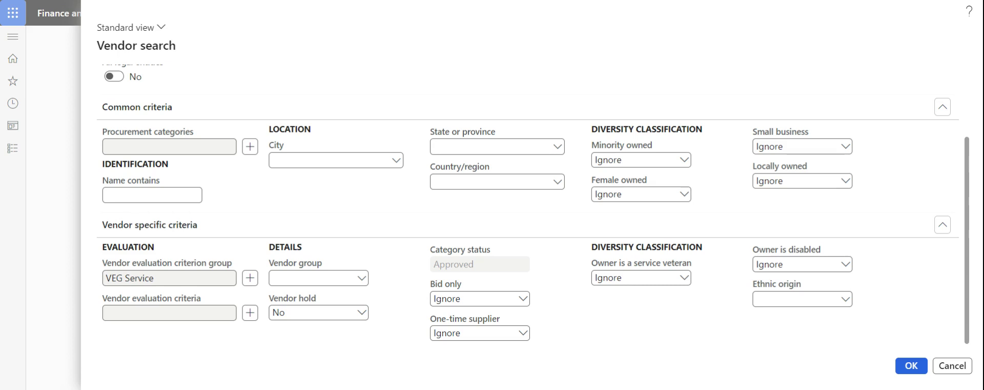
{"action": "key", "text": "Tab"}
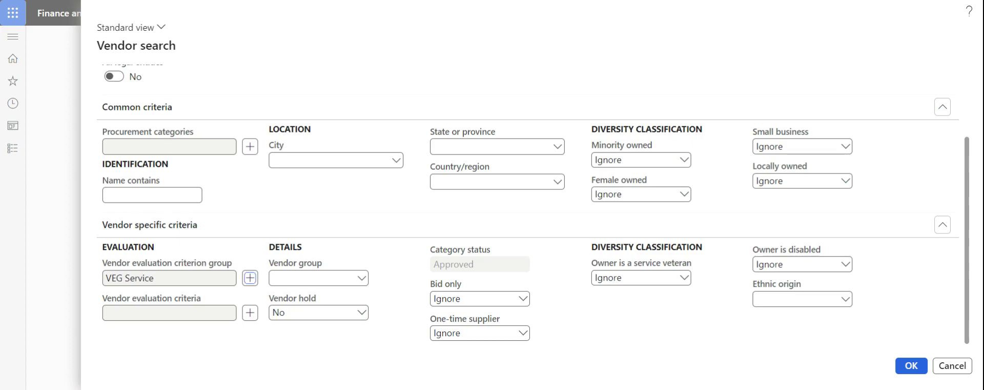